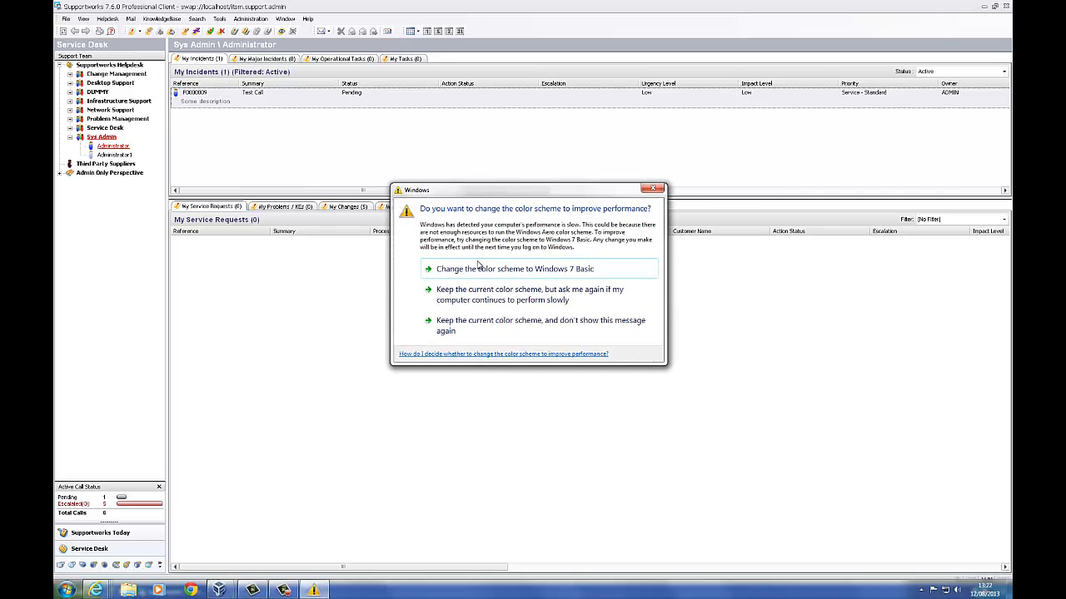
- Switch Windows to the Windows 7 Basic colour scheme
click(479, 267)
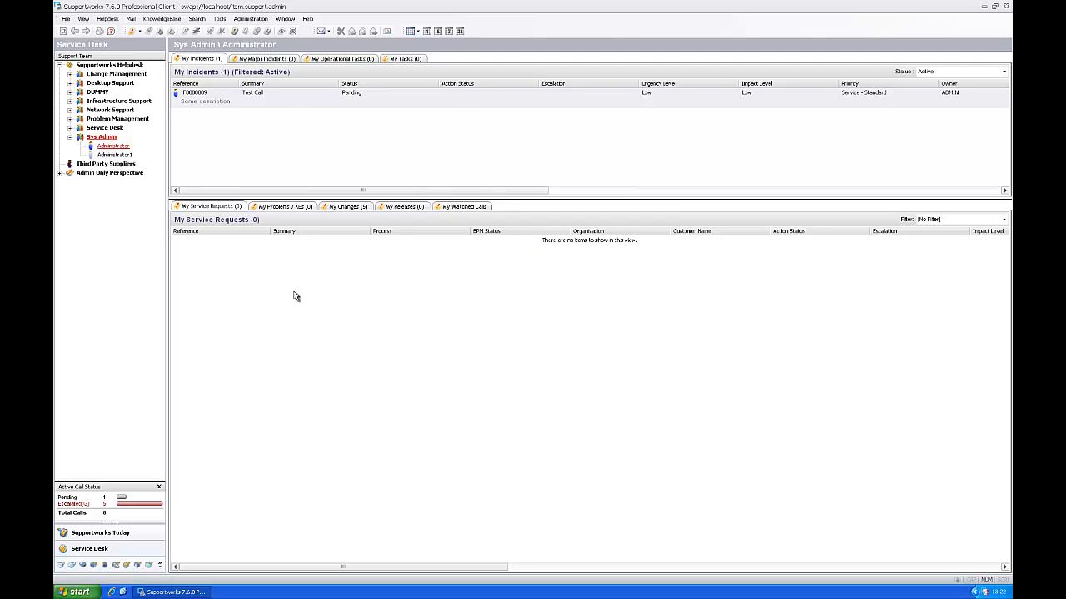
- Open the current ITSM data dictionary and expand Global Parameters > Views > Helpdesk View
click(250, 18)
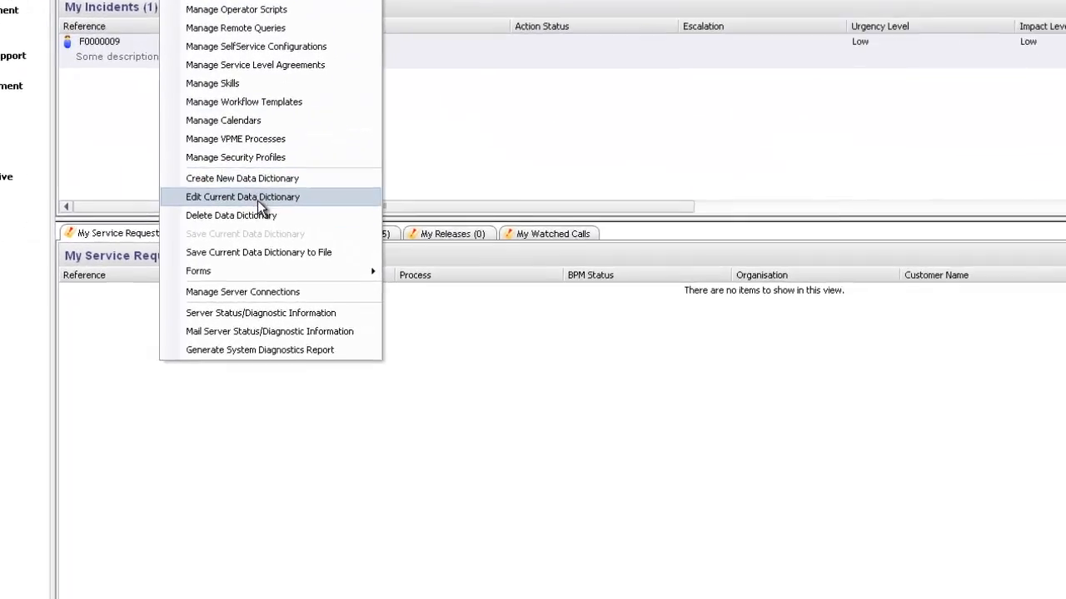
click(451, 293)
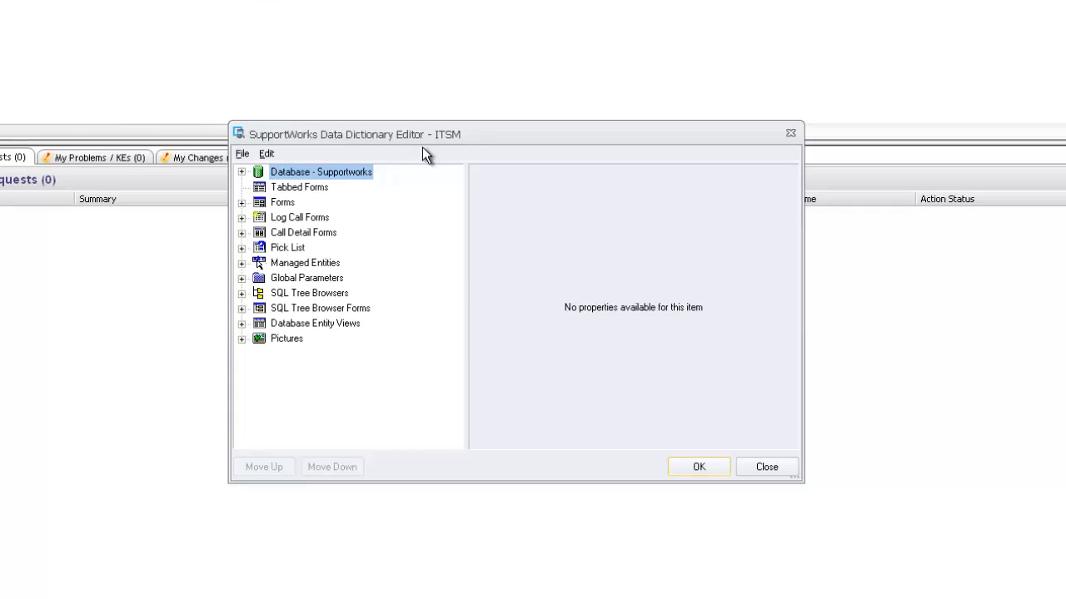
drag(470, 129, 462, 123)
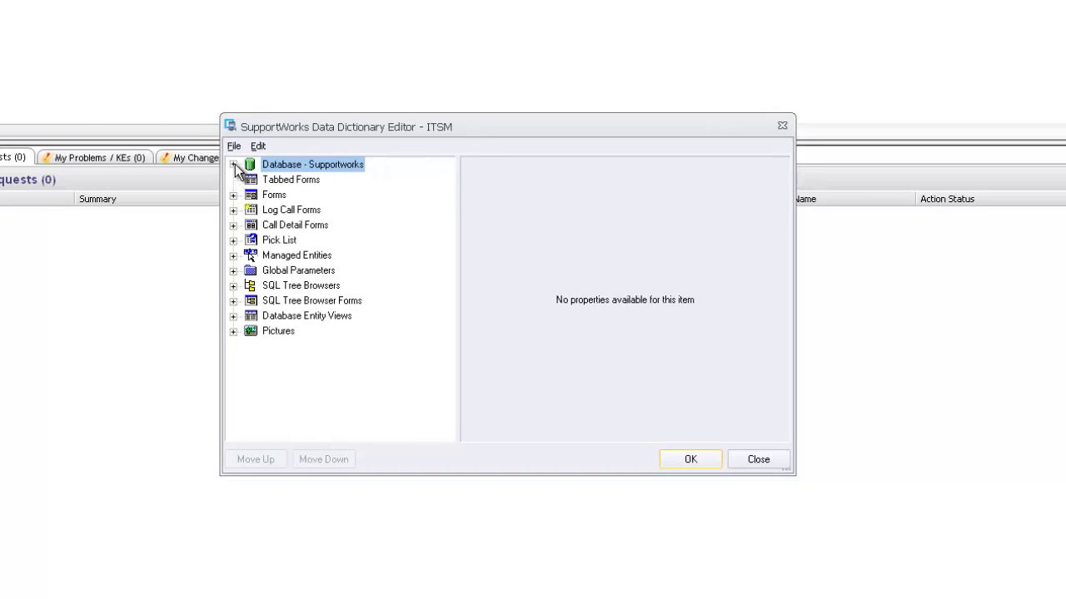
click(234, 270)
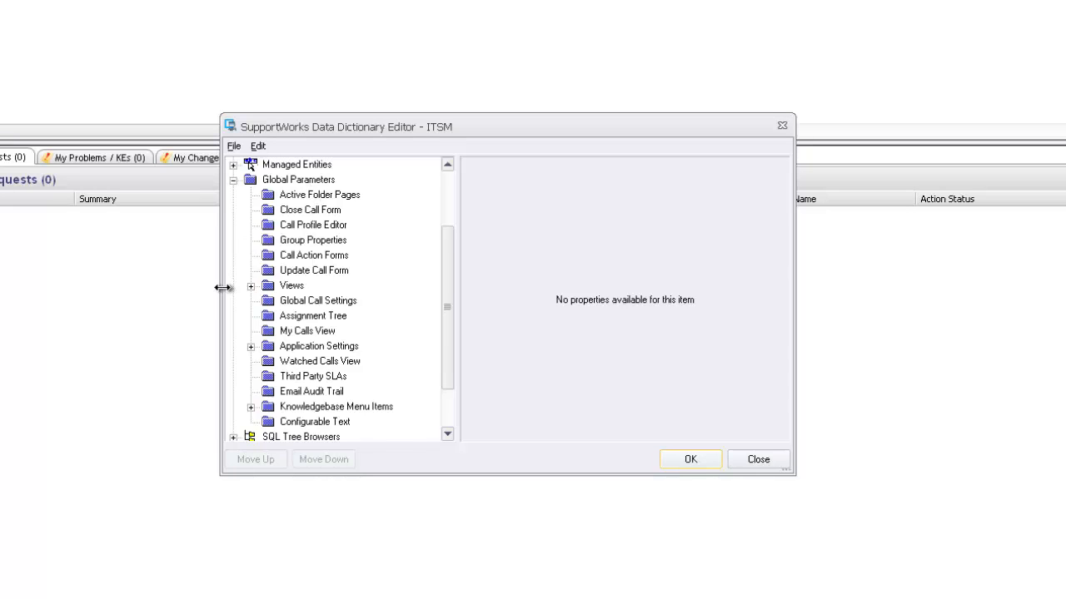
click(251, 285)
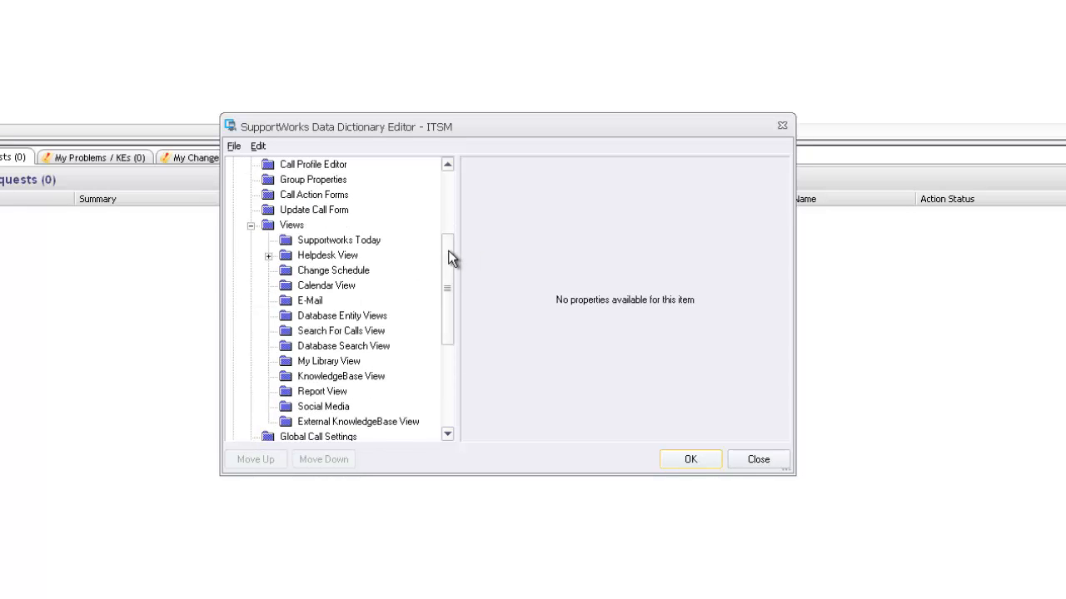
drag(444, 257, 444, 278)
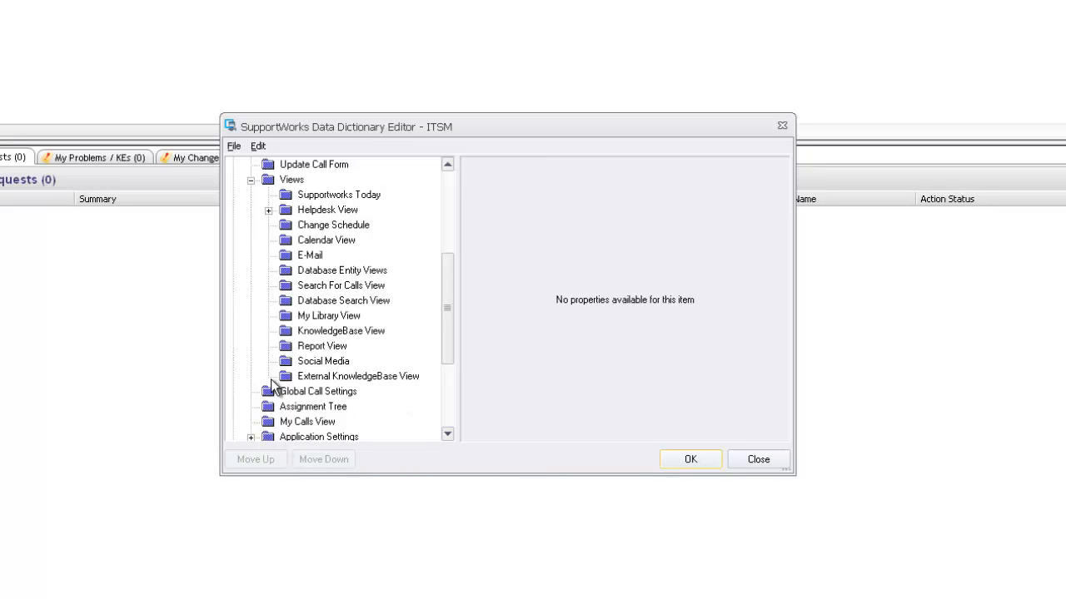
click(268, 211)
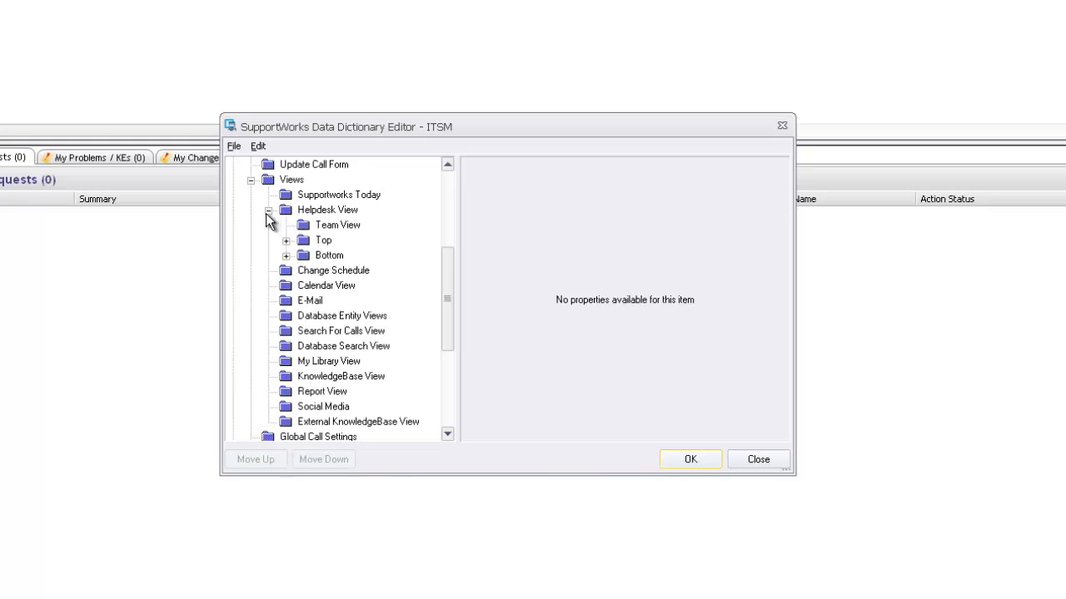
- Expand Helpdesk View's Top section and select Incidents View to show its properties
click(328, 257)
click(322, 241)
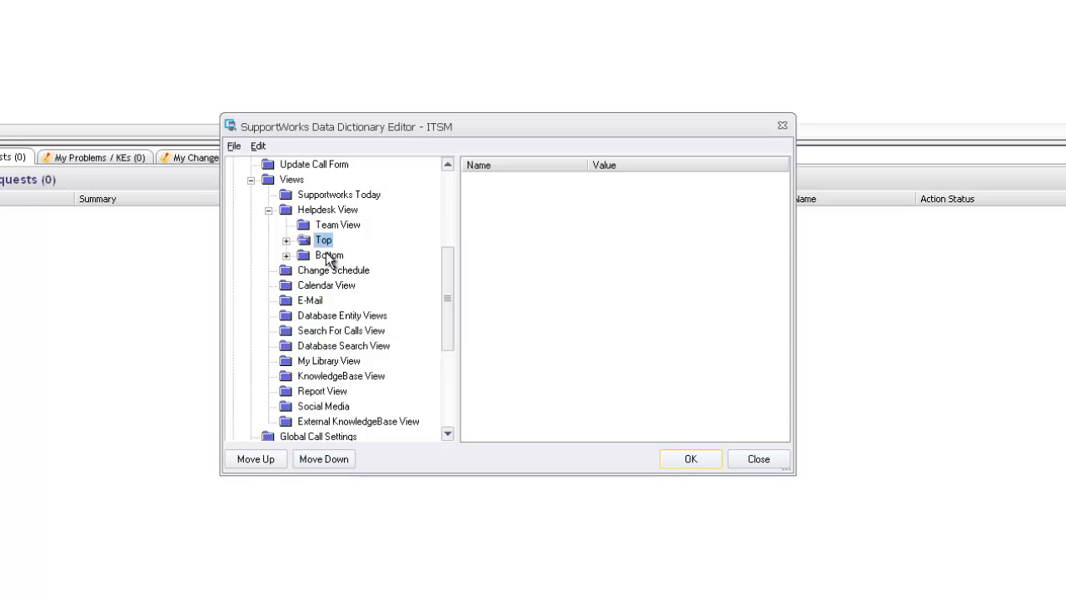
click(322, 258)
click(322, 241)
click(287, 240)
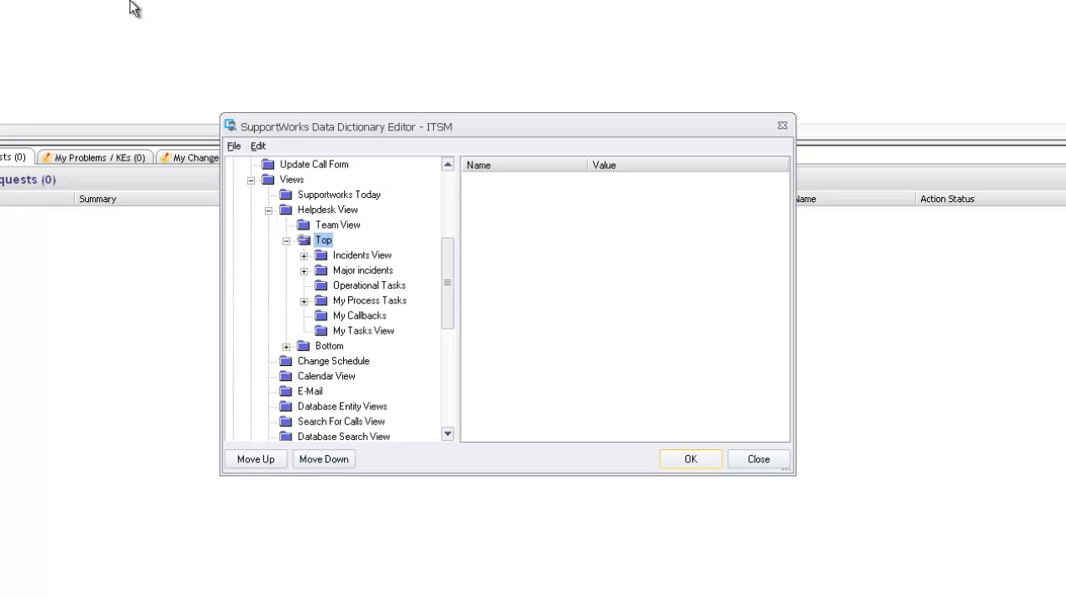
drag(420, 131, 384, 219)
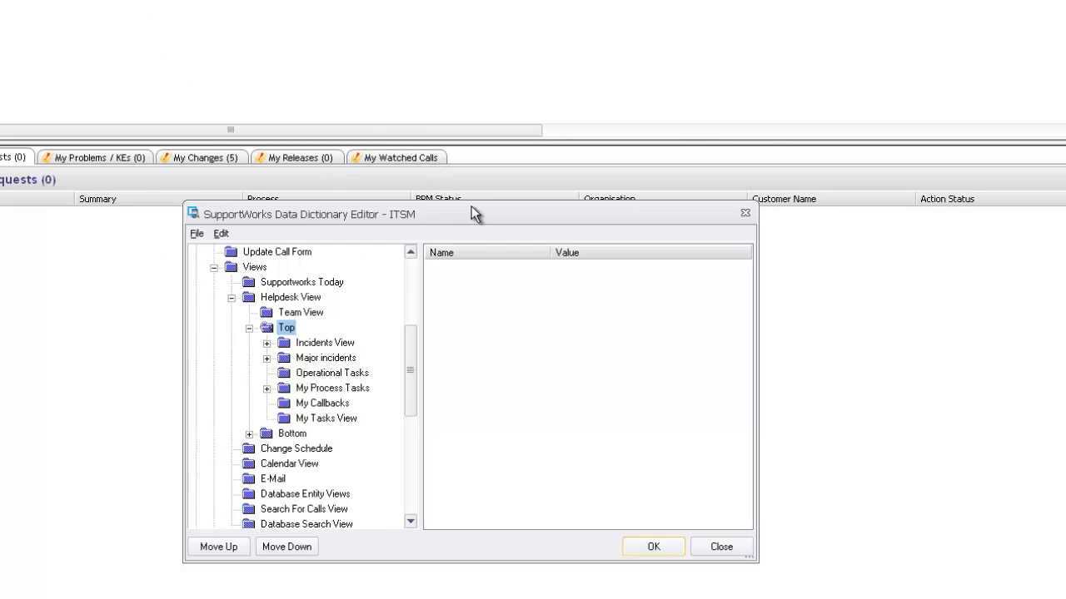
drag(471, 206, 417, 72)
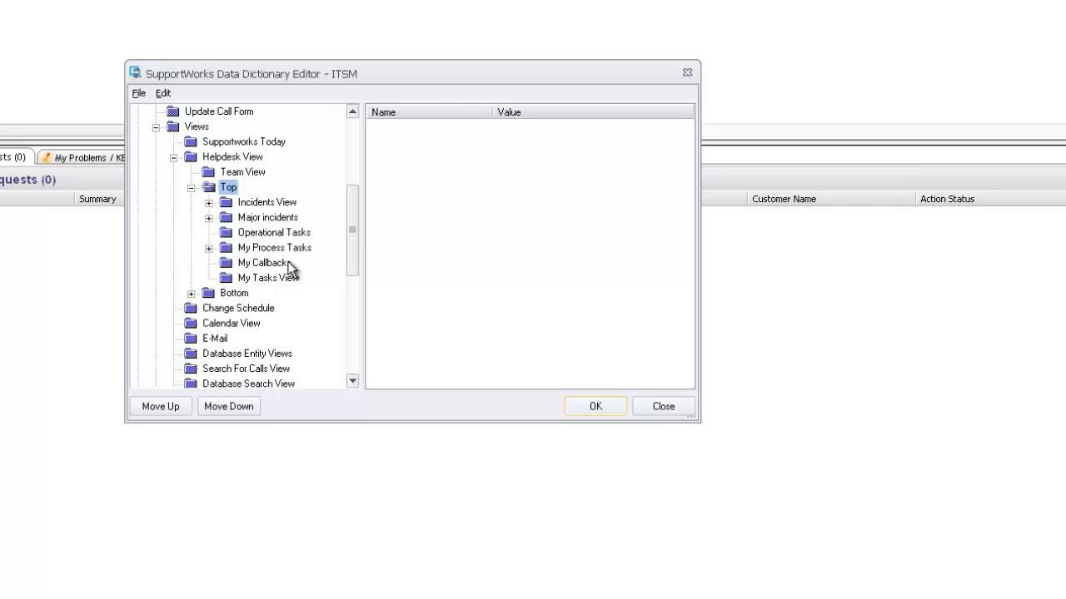
click(254, 204)
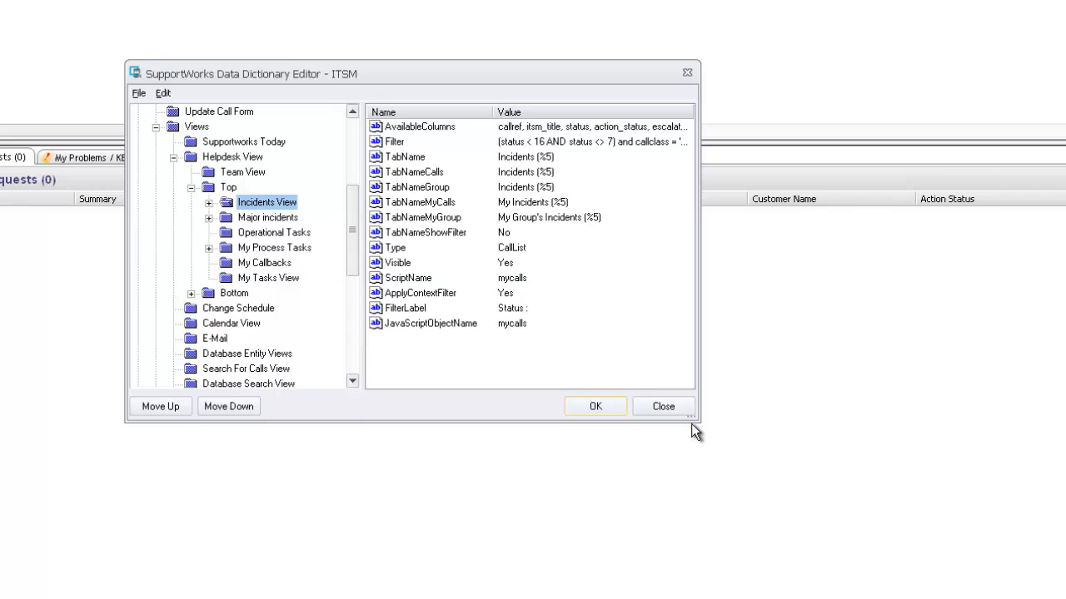
- Enlarge the editor and compare the Major incidents, Operational Tasks and My Process Tasks settings
drag(700, 422, 987, 483)
click(419, 128)
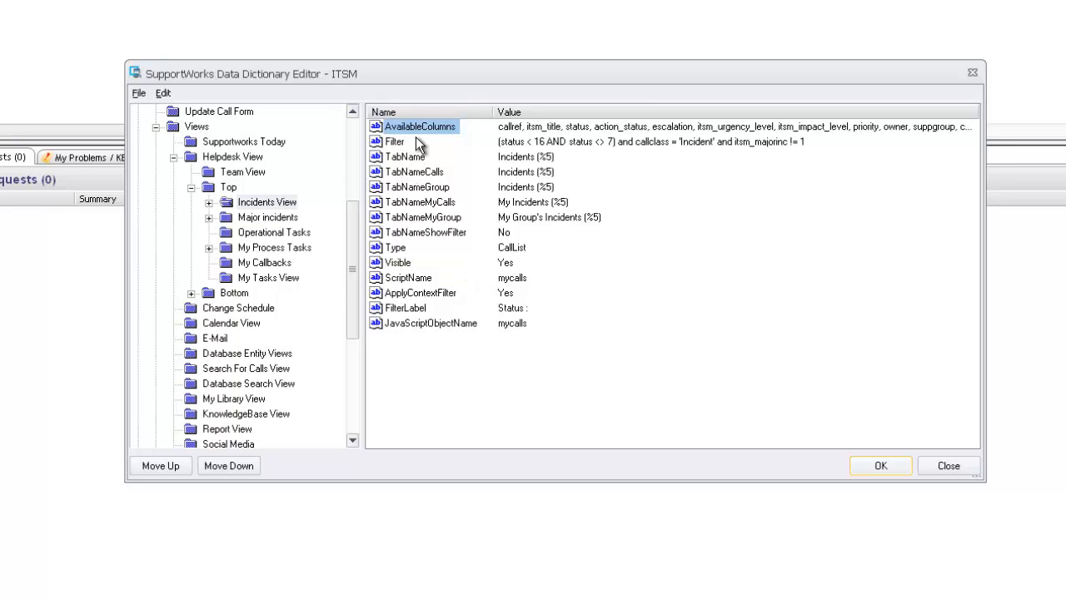
click(259, 220)
click(264, 234)
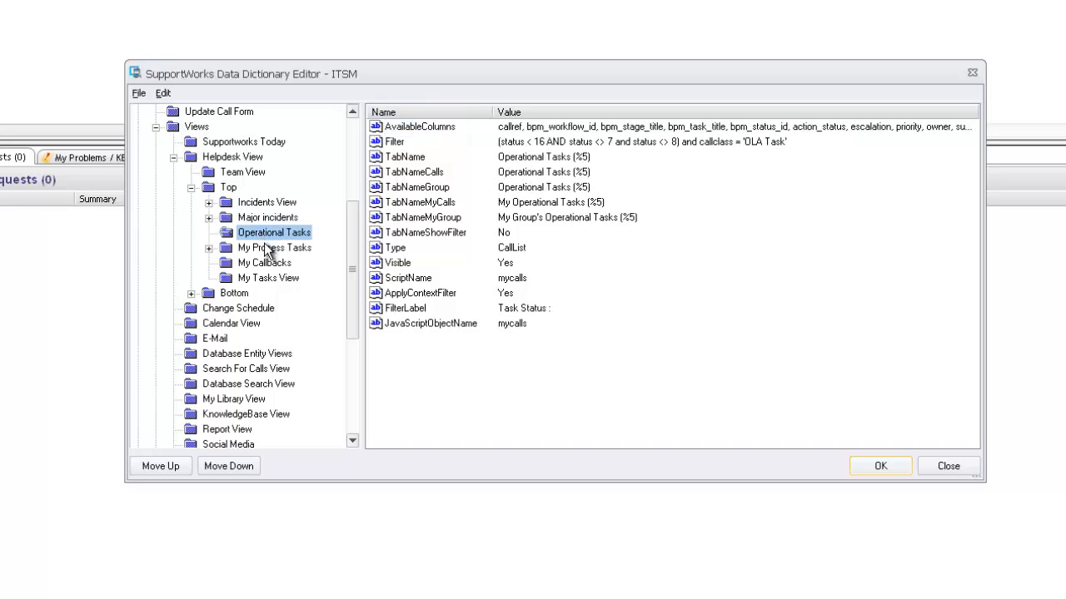
click(271, 248)
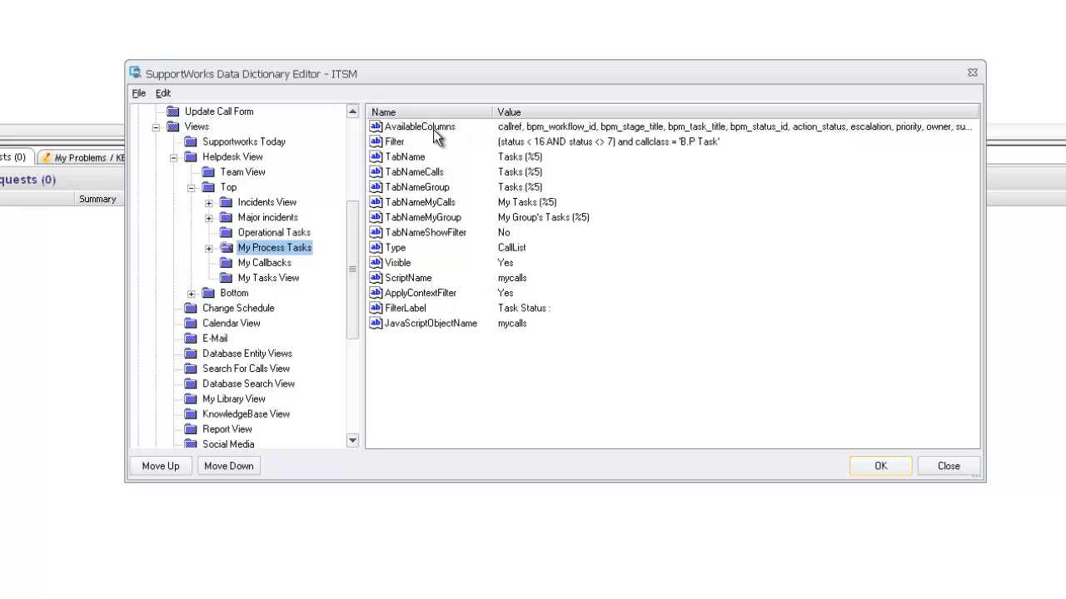
- Browse the Bottom views (Service Request, Issues, Problems, Release), then reselect Incidents View's AvailableColumns
click(190, 293)
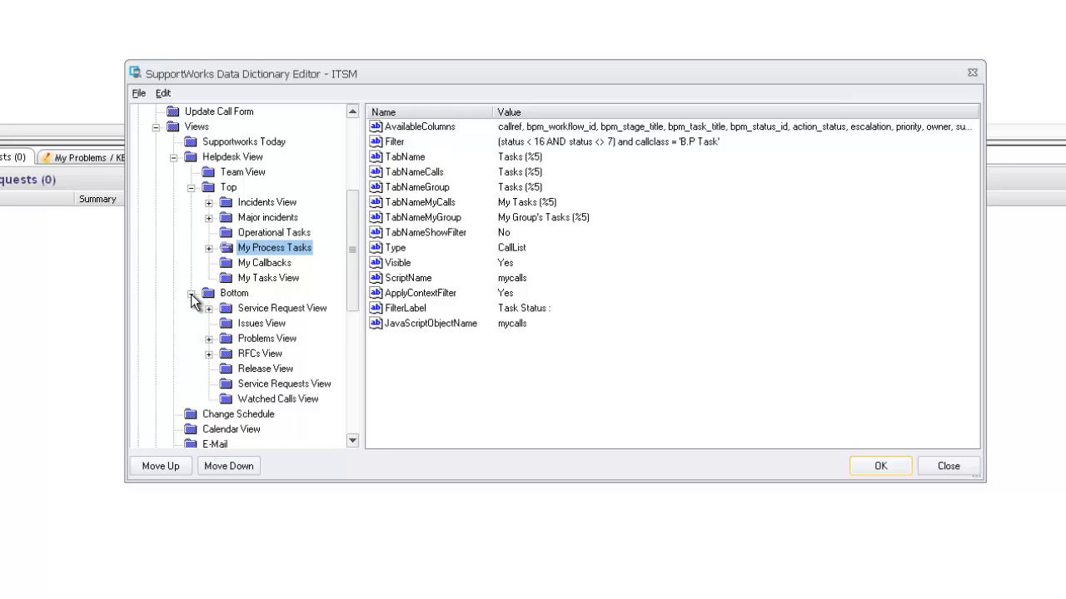
click(315, 309)
click(276, 324)
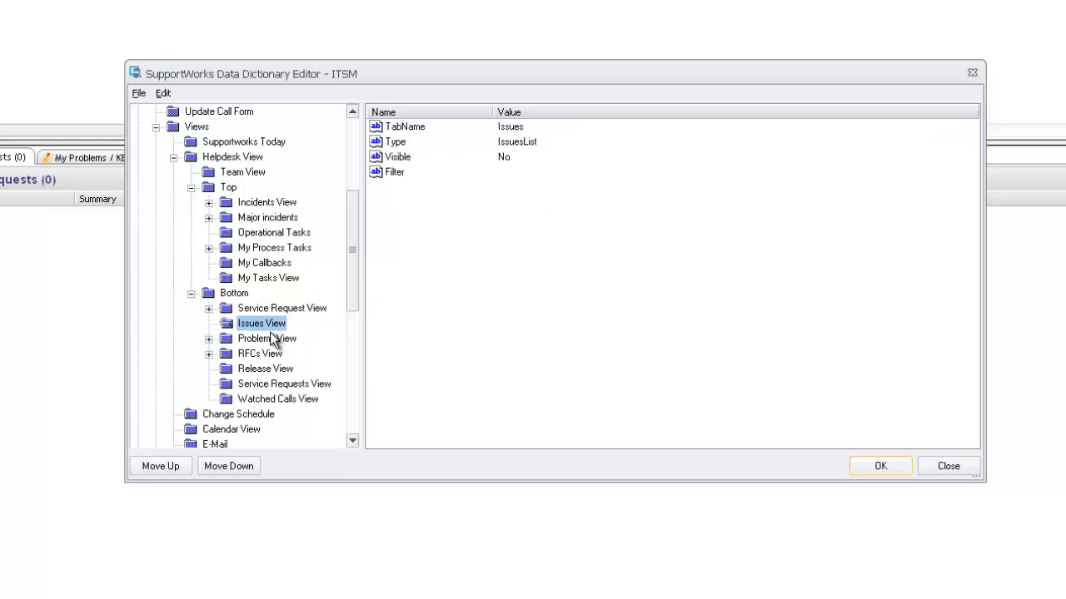
click(268, 338)
click(254, 368)
click(191, 293)
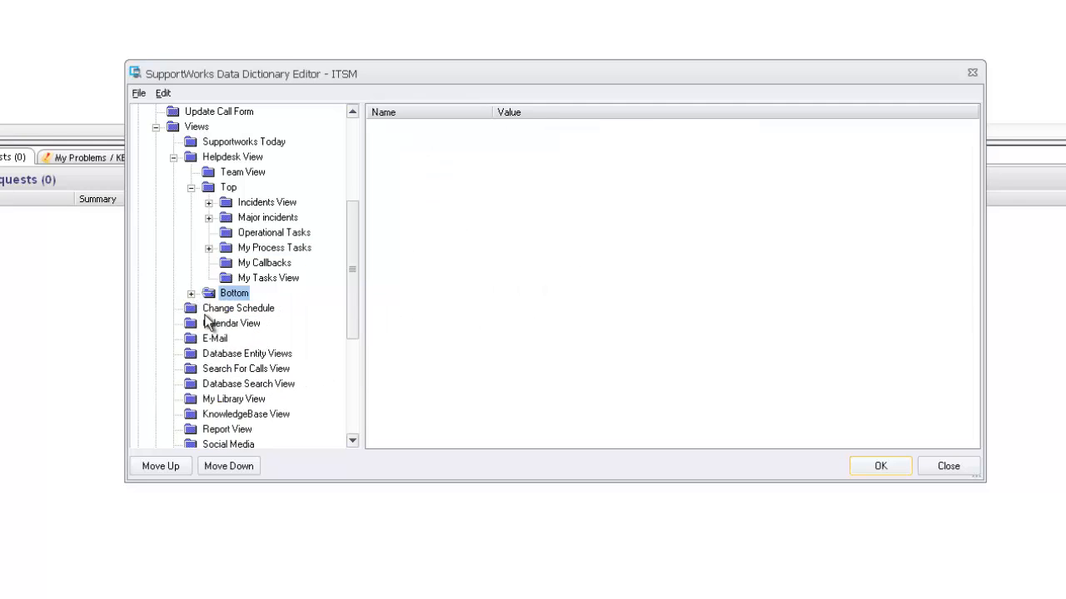
click(267, 204)
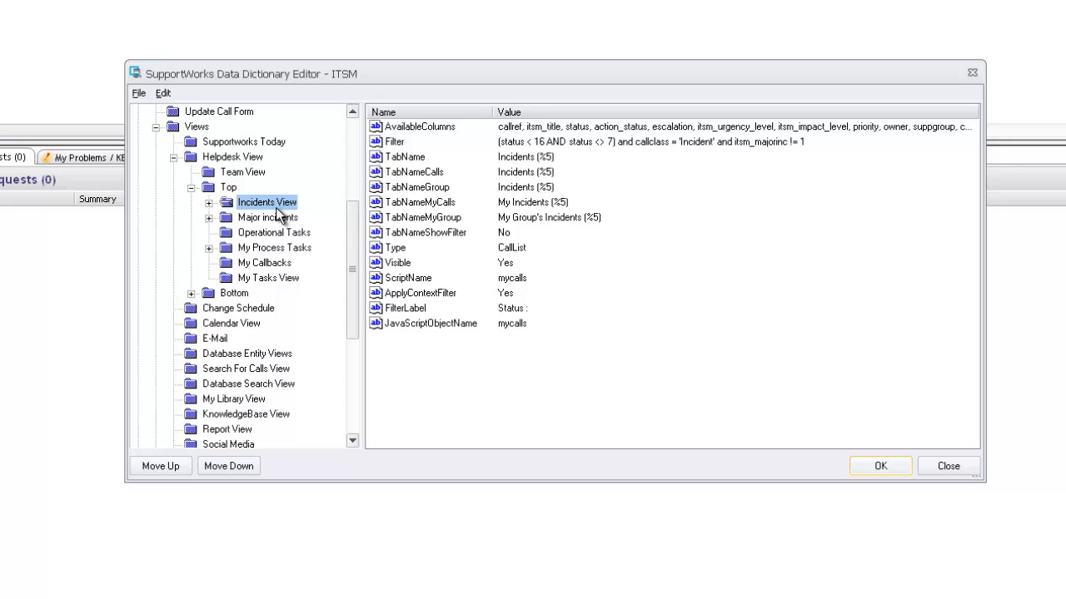
click(429, 127)
- Open AvailableColumns in Edit Value and read the column list starting from callref, itsm_title
double_click(487, 197)
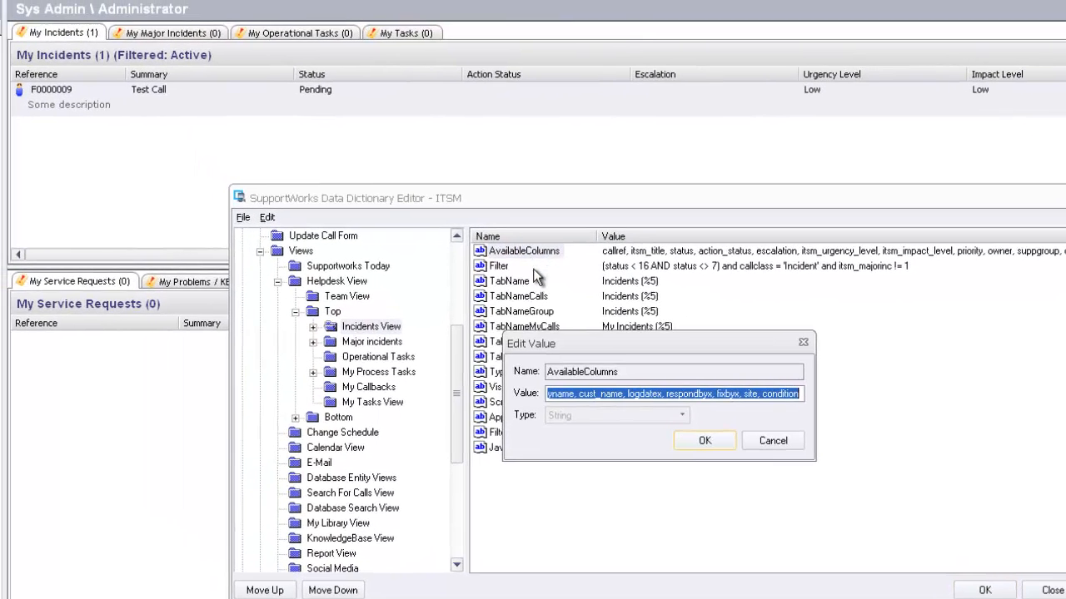
drag(561, 294, 474, 252)
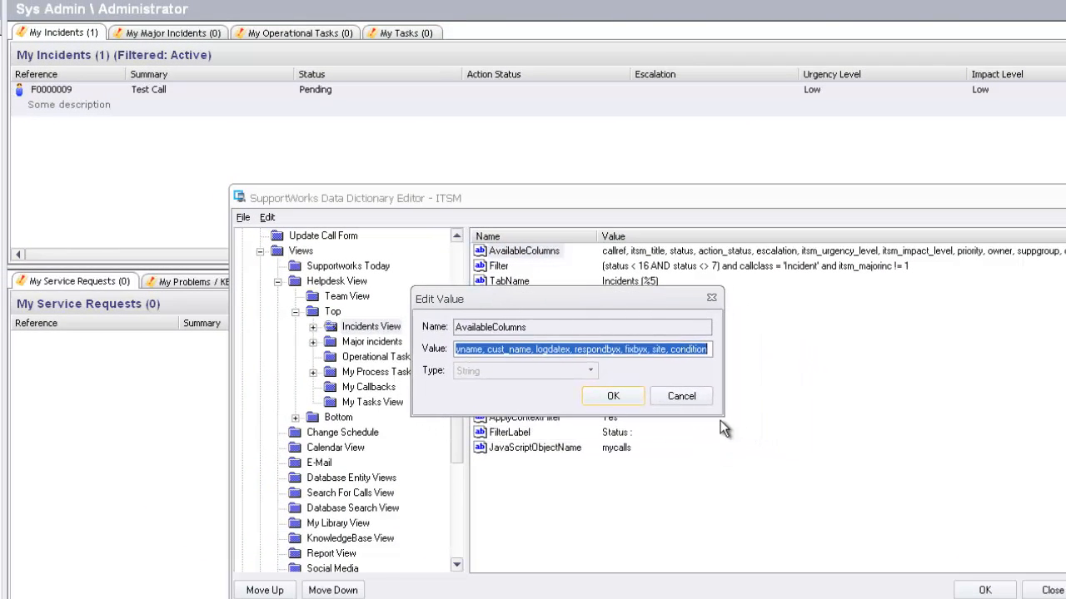
click(552, 349)
drag(704, 355, 448, 351)
click(497, 350)
click(500, 350)
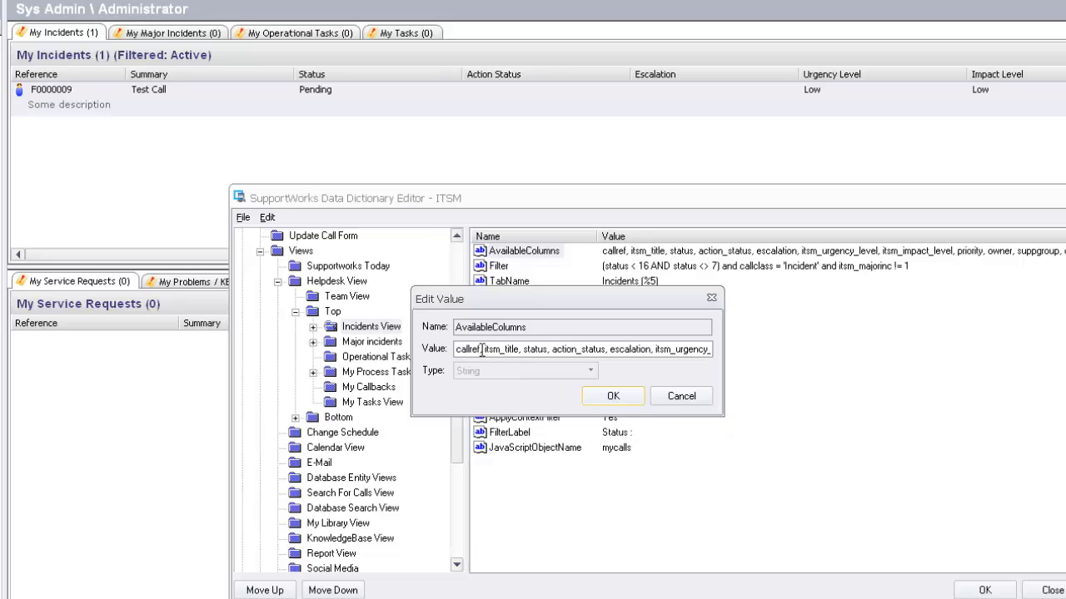
drag(483, 350, 443, 353)
double_click(499, 349)
drag(456, 350, 709, 356)
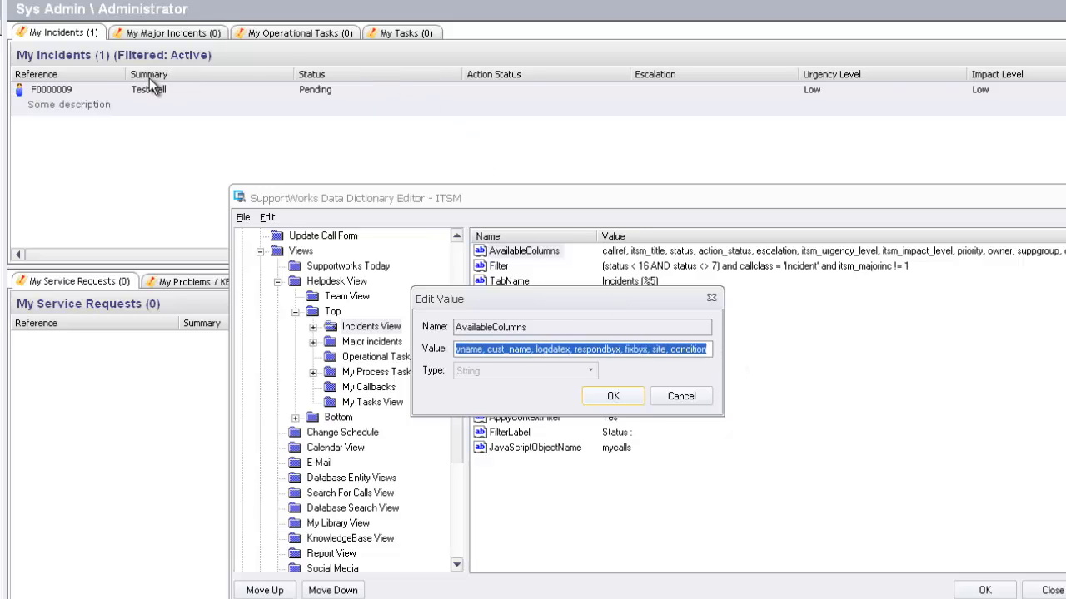
click(596, 350)
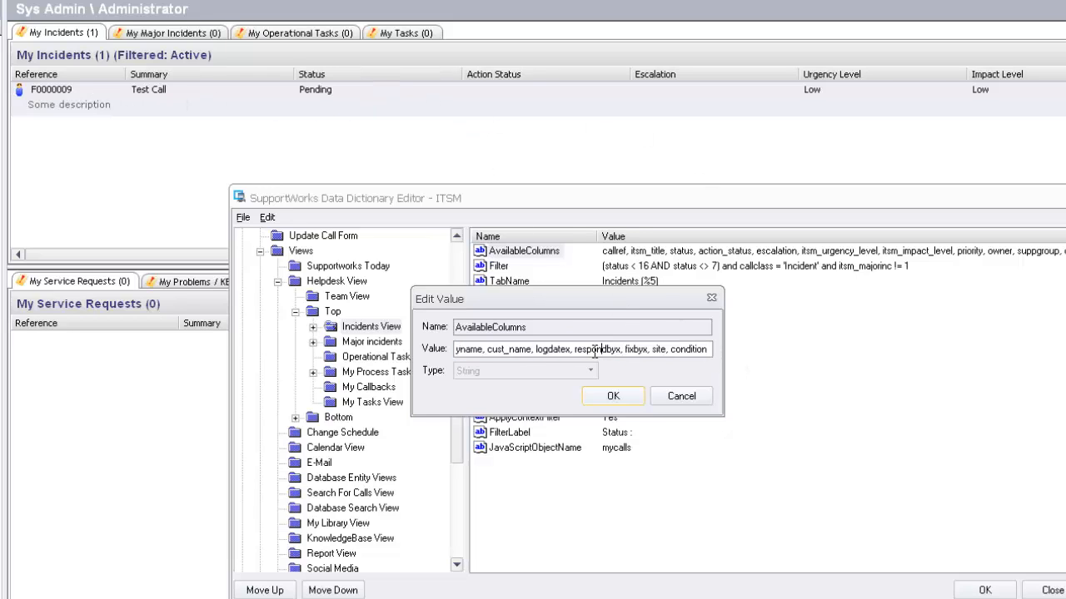
- Check the list's end (site, condition), accept the value unchanged, and close the editor
drag(709, 350, 430, 350)
click(483, 350)
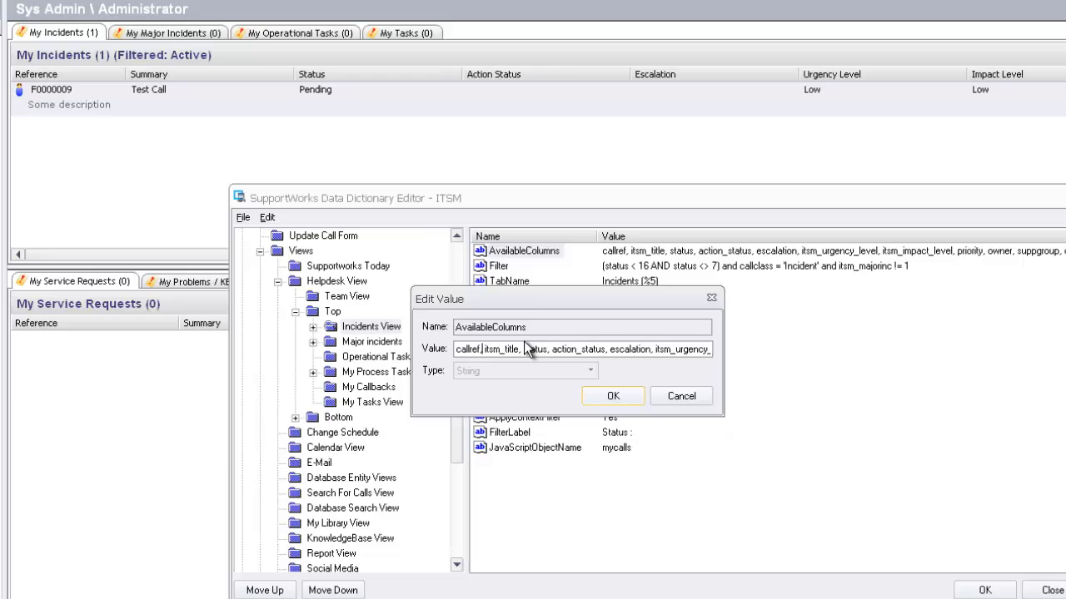
click(519, 350)
drag(519, 350, 482, 350)
click(524, 350)
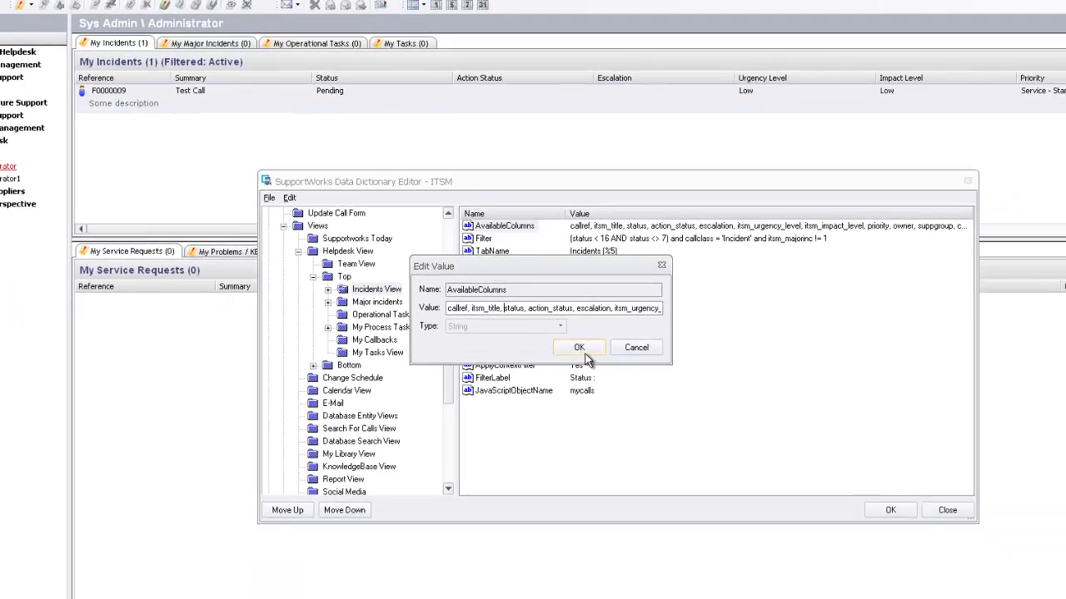
click(623, 398)
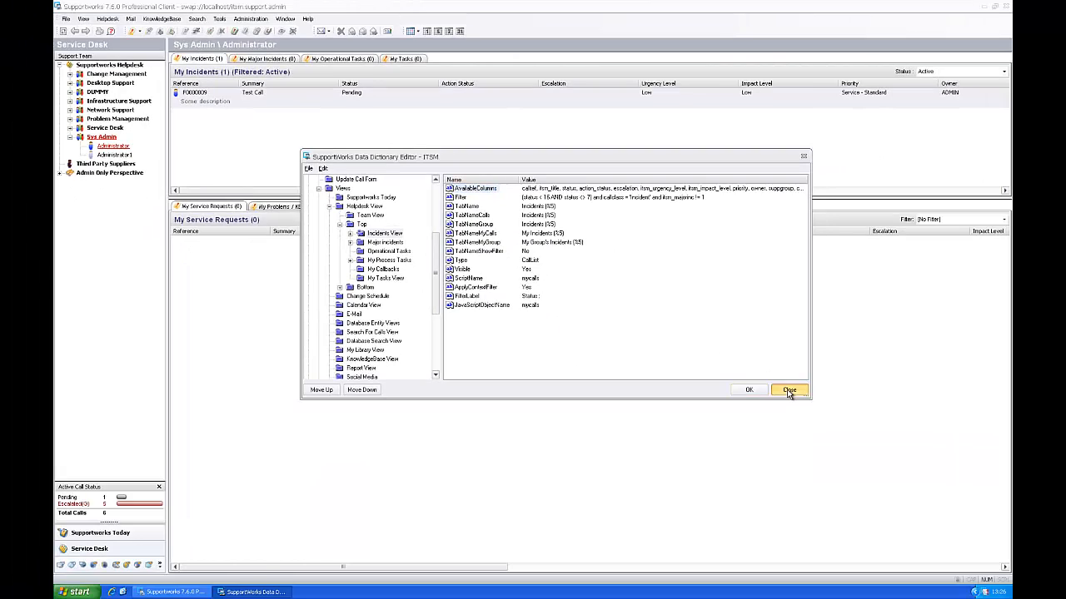
click(787, 392)
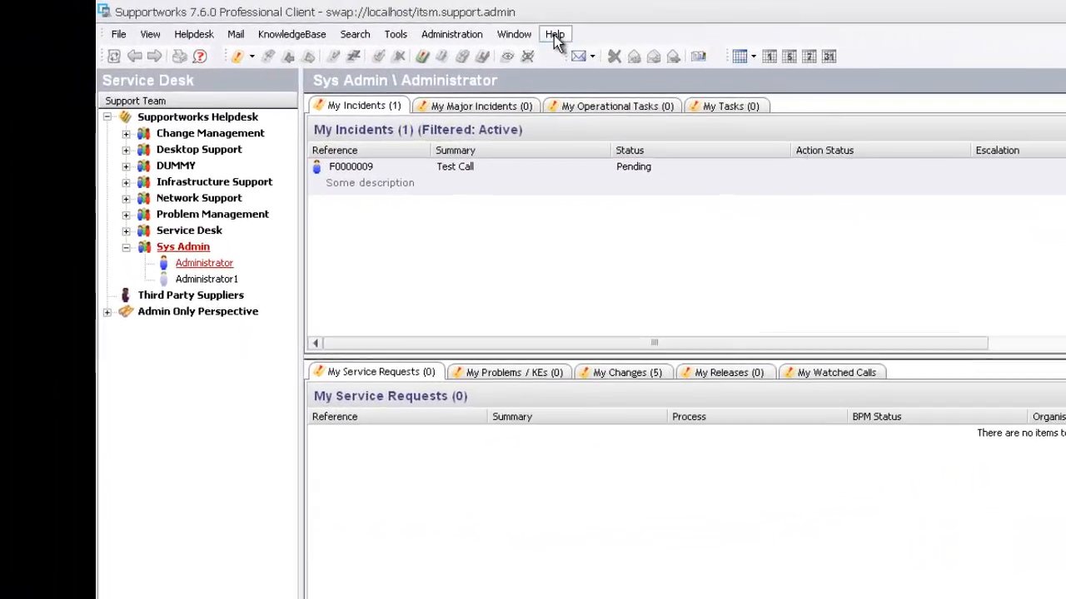
- Open the database schema report from Help, scroll through the opencall table's columns, then close it
click(369, 22)
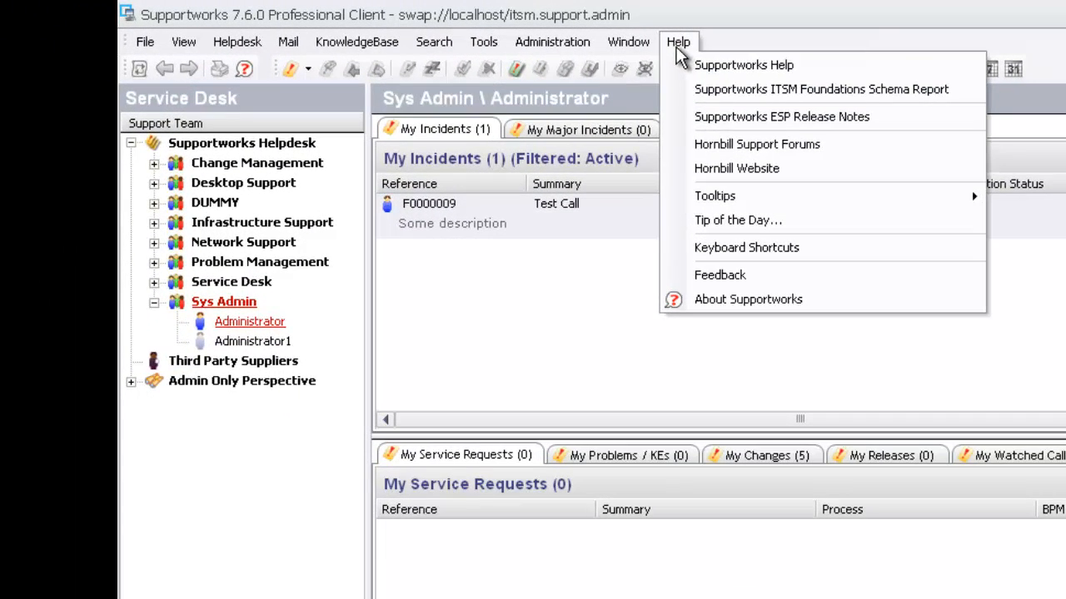
click(398, 59)
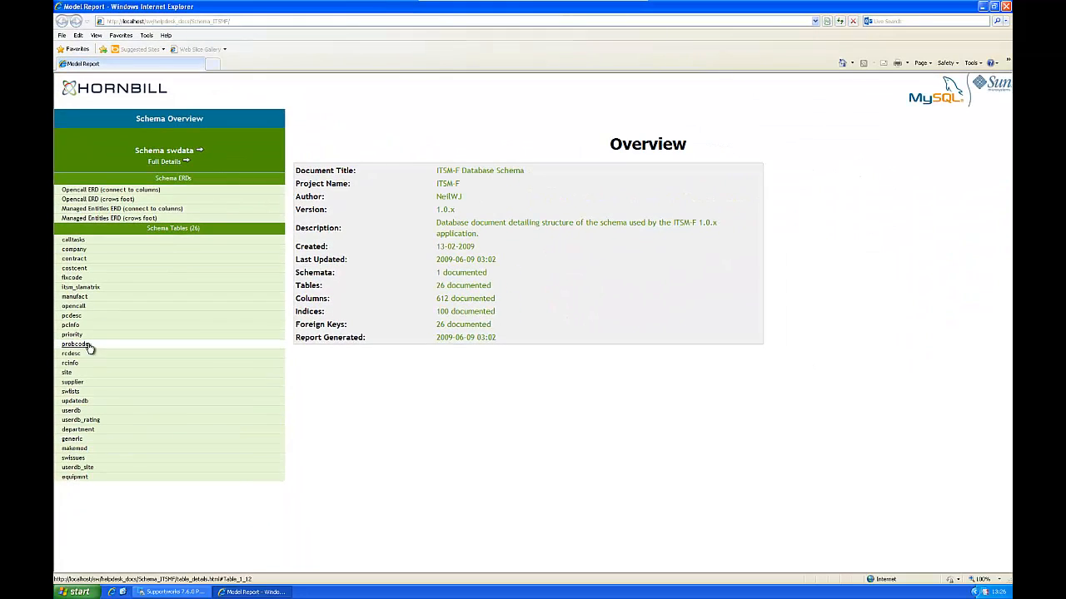
click(73, 306)
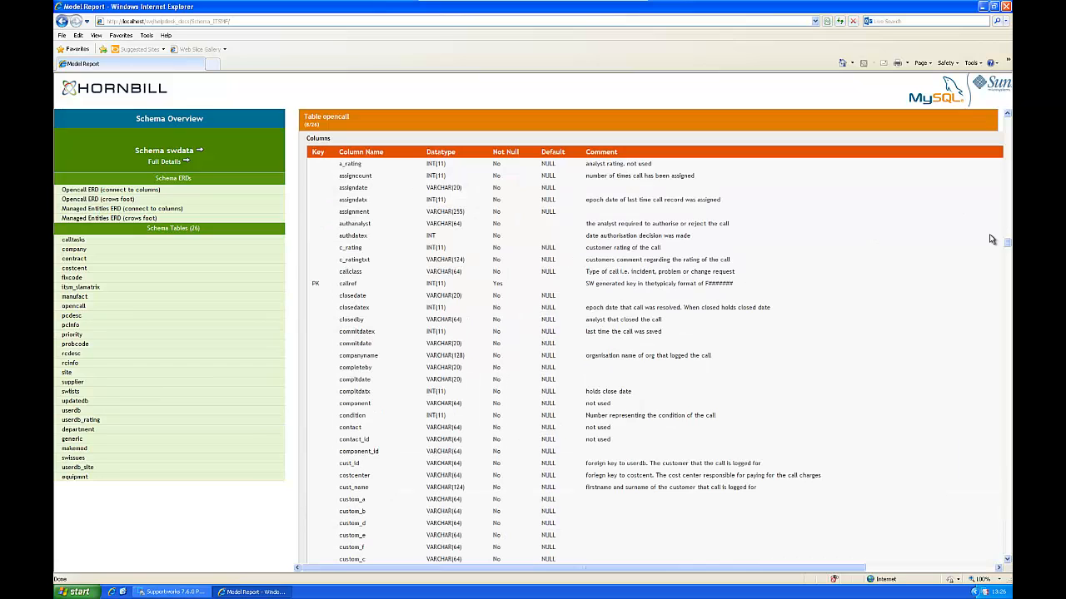
scroll(589, 323, down, 15)
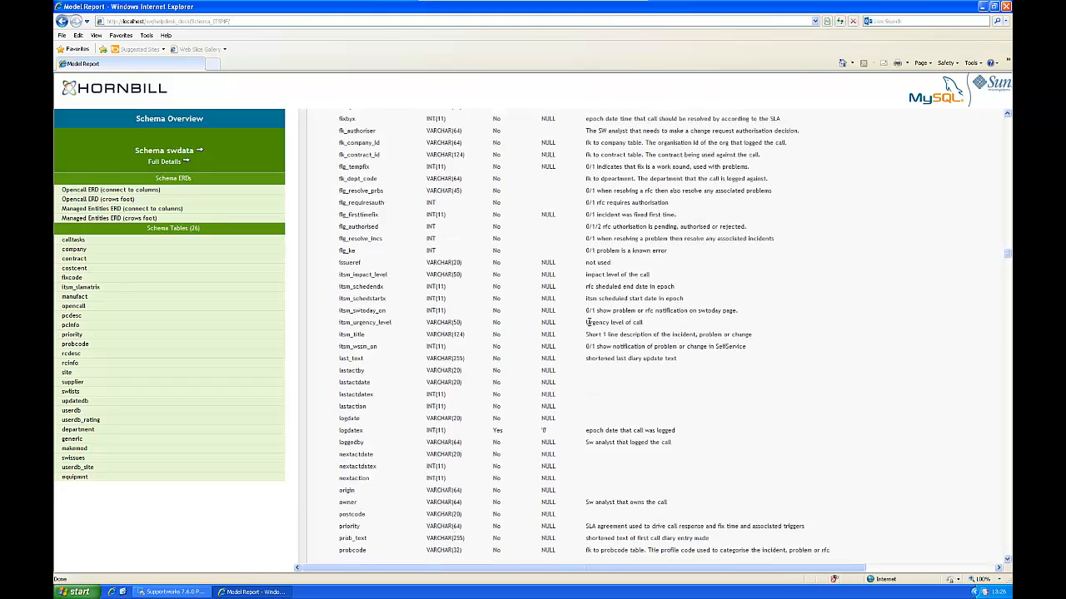
scroll(589, 323, down, 2)
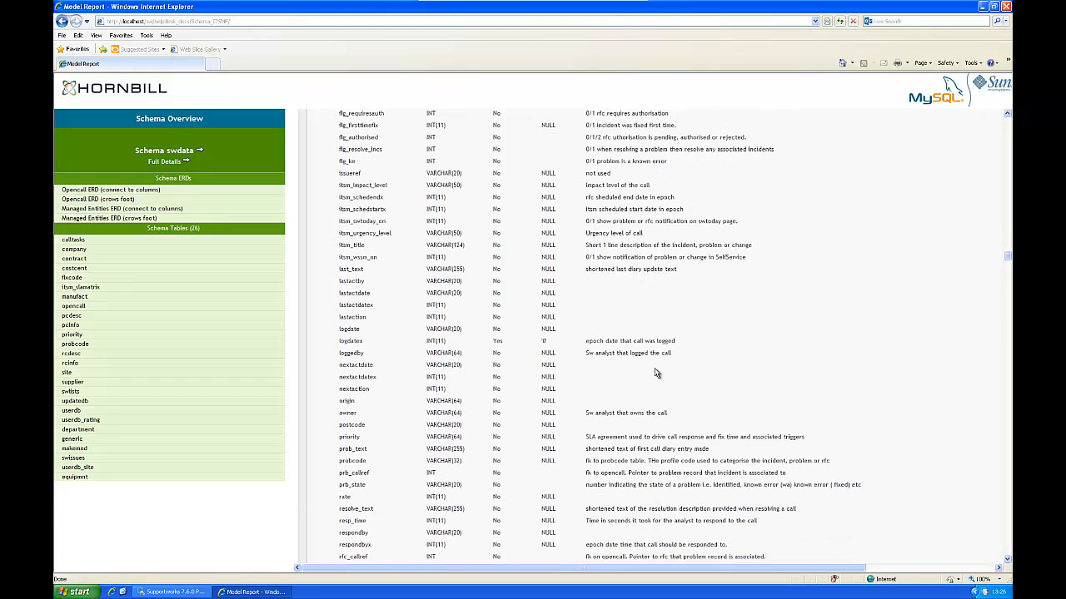
scroll(655, 373, down, 4)
scroll(638, 460, down, 4)
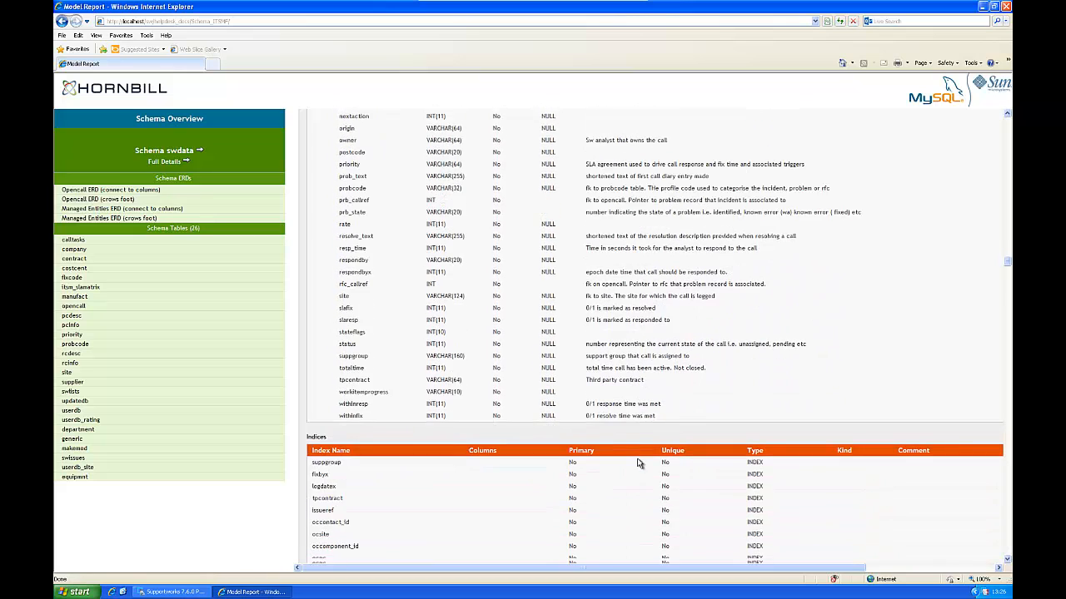
scroll(632, 459, up, 8)
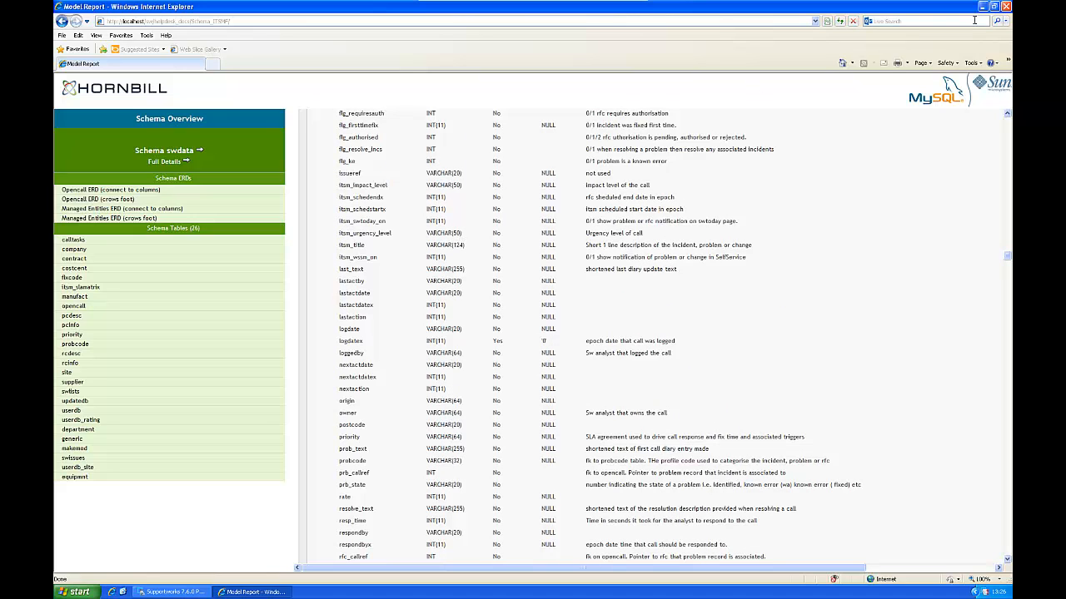
click(1006, 7)
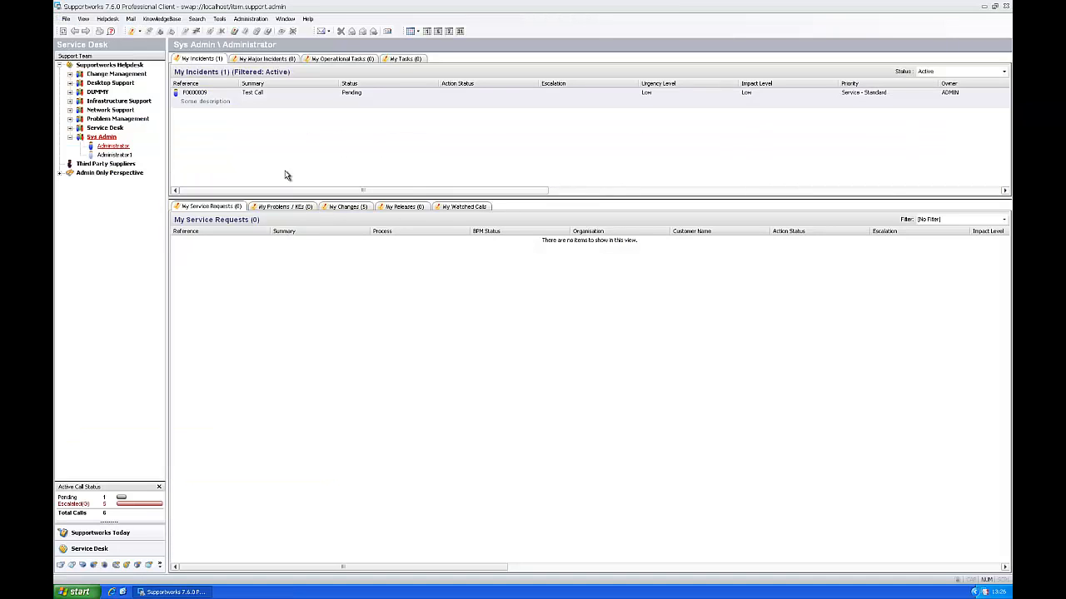
- Launch the Database Query Tool from the Start menu and place its window over the client
click(73, 592)
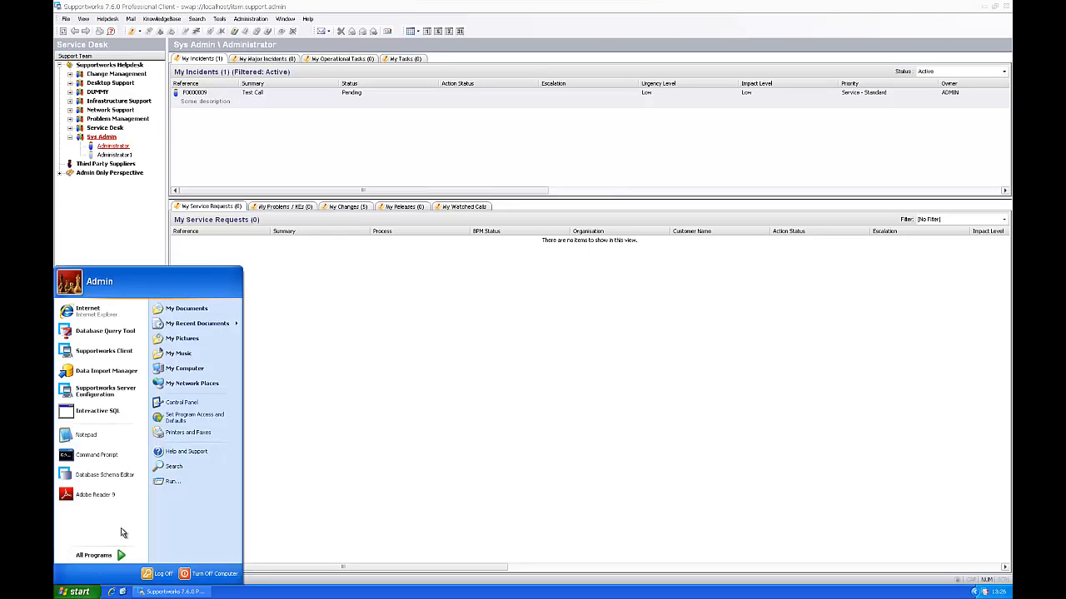
click(124, 334)
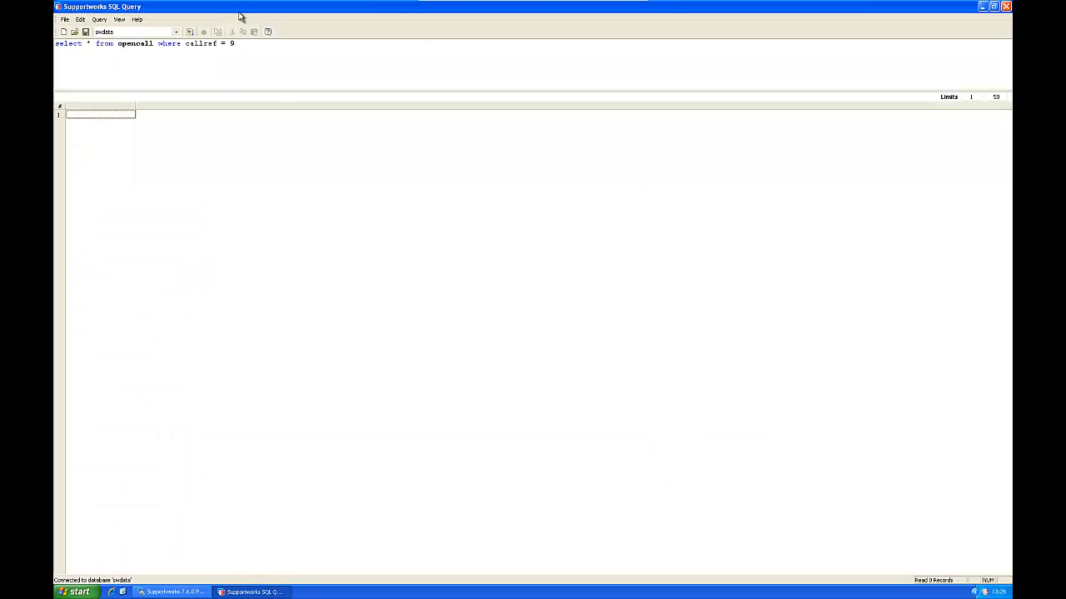
double_click(240, 11)
mouse_move(295, 157)
mouse_down()
mouse_move(325, 168)
mouse_move(298, 168)
mouse_up()
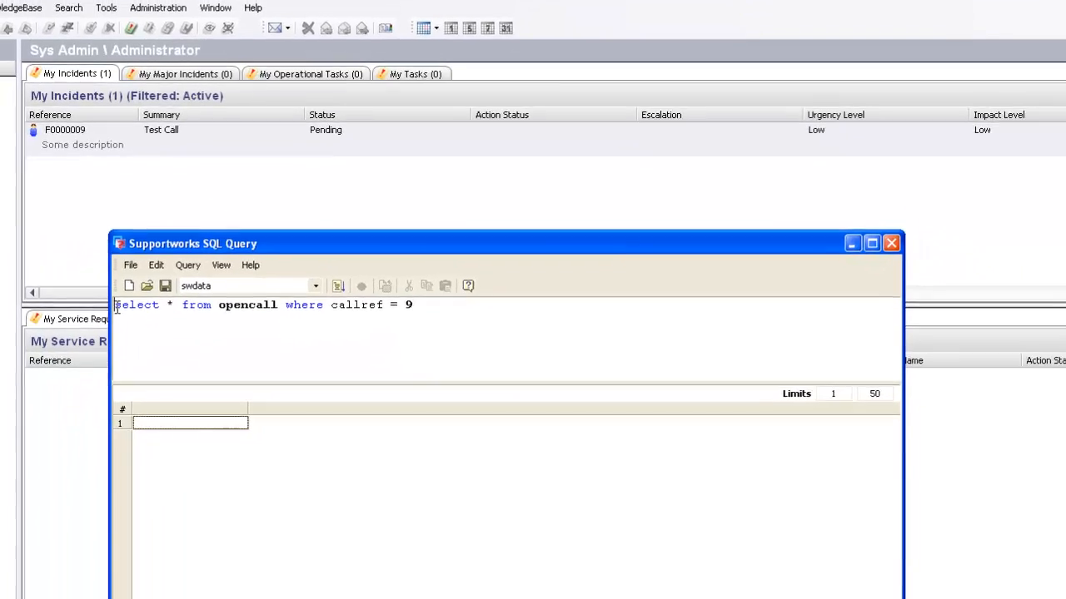
- Run 'select * from opencall where callref = 9' and view fk_dept_code TestDept in the results
drag(117, 307, 461, 314)
click(461, 314)
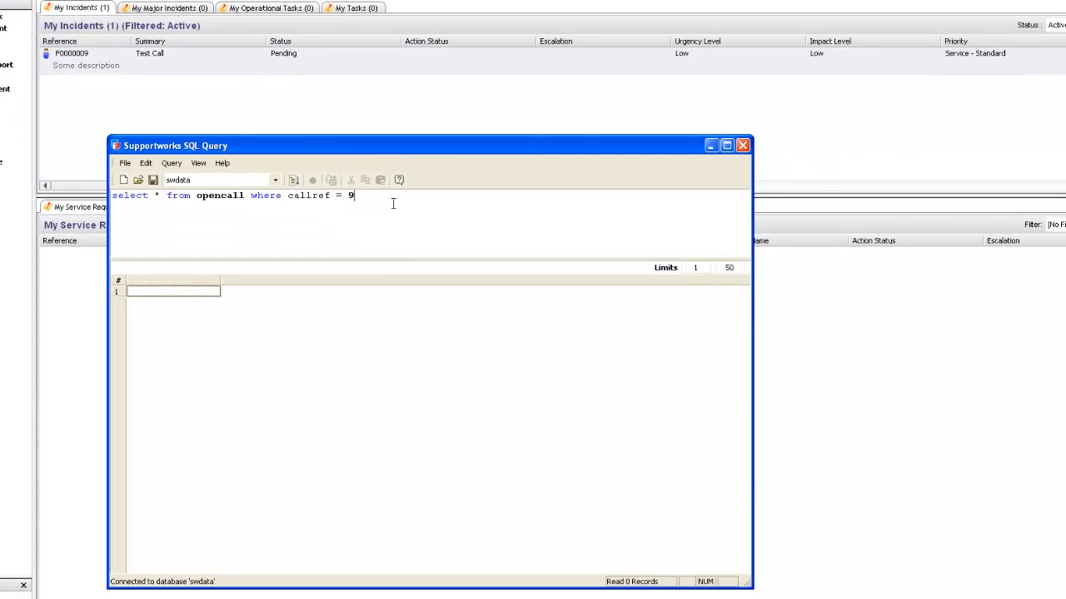
click(293, 180)
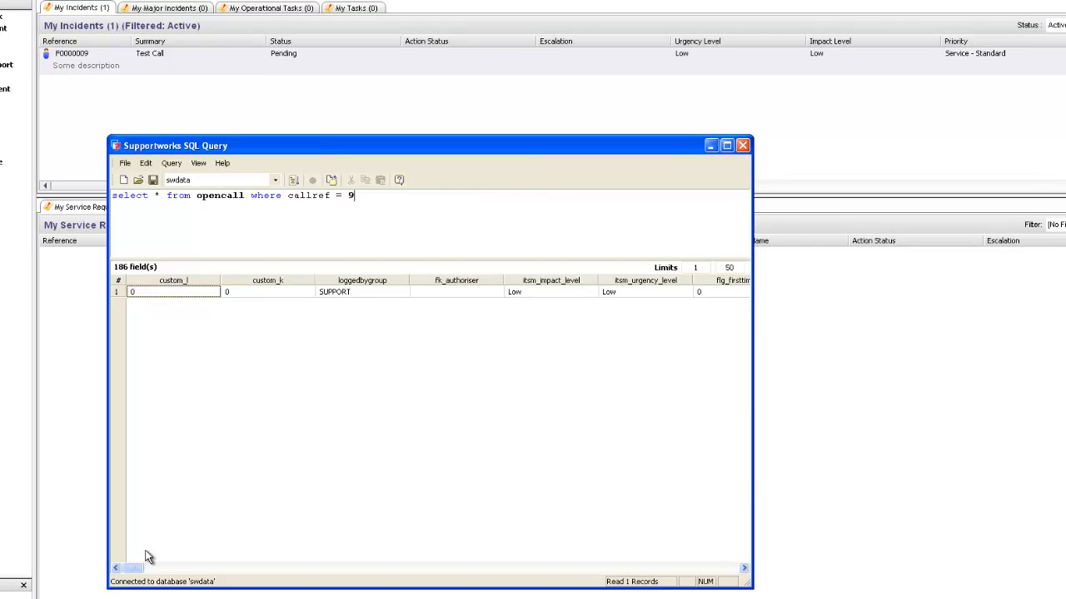
drag(131, 570, 248, 565)
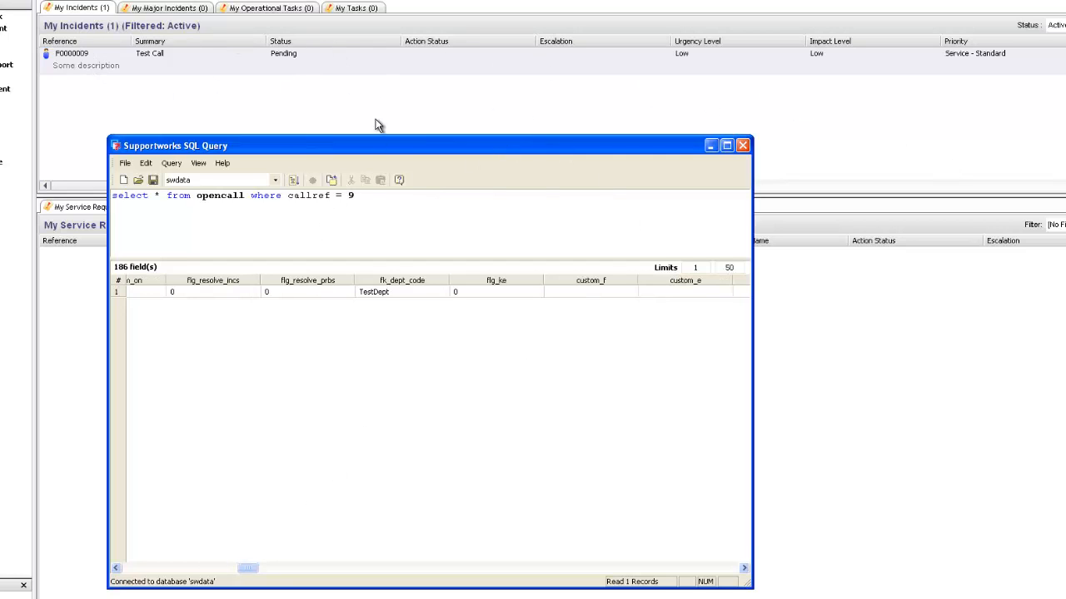
drag(398, 145, 382, 253)
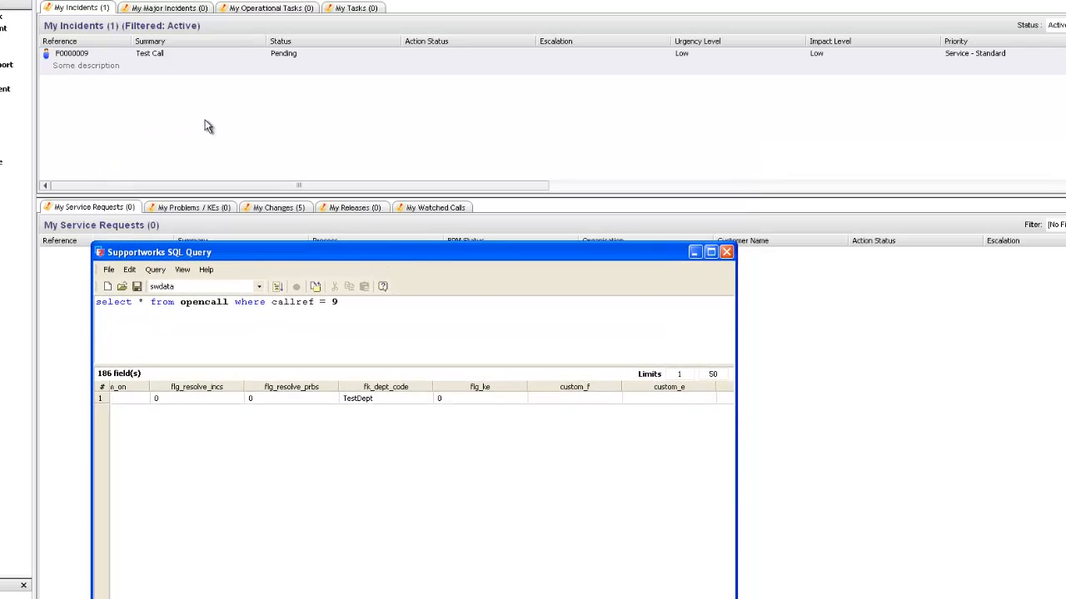
click(195, 118)
mouse_move(75, 187)
mouse_down()
mouse_move(161, 200)
mouse_move(519, 208)
mouse_move(808, 194)
mouse_move(542, 211)
mouse_move(90, 188)
mouse_move(309, 205)
mouse_move(497, 197)
mouse_move(60, 186)
mouse_move(172, 195)
mouse_move(685, 183)
mouse_move(437, 200)
mouse_move(57, 190)
mouse_up()
right_click(243, 120)
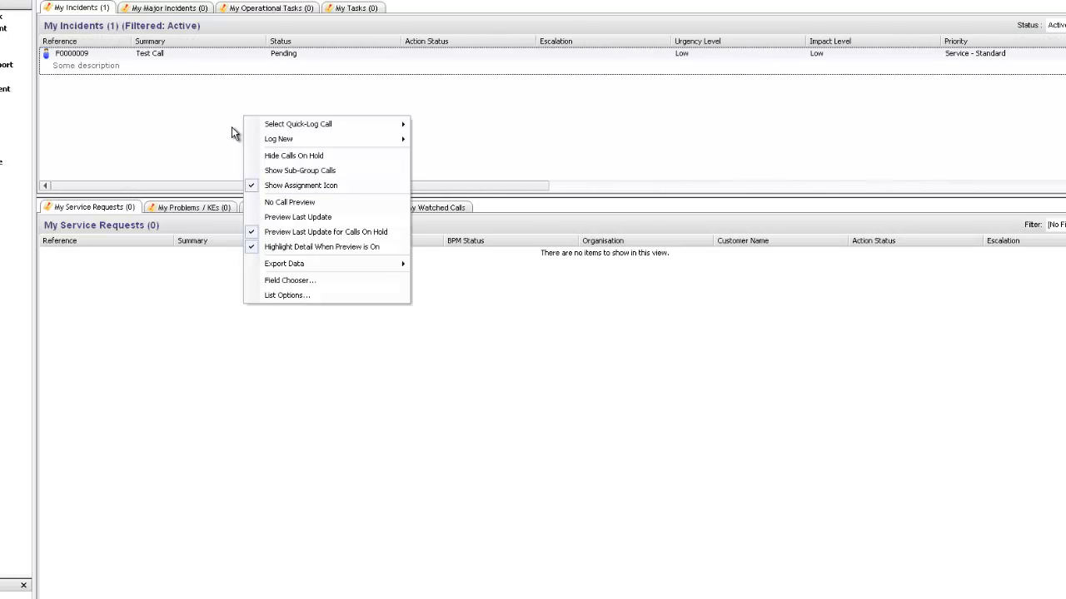
click(292, 281)
drag(79, 23, 365, 104)
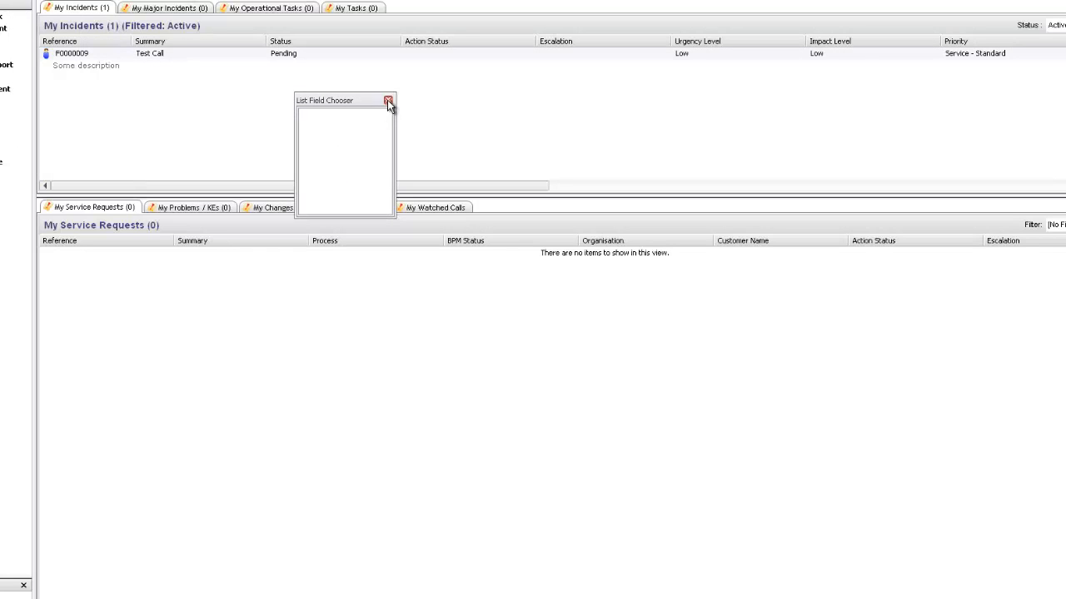
click(388, 100)
drag(462, 44, 460, 66)
right_click(333, 112)
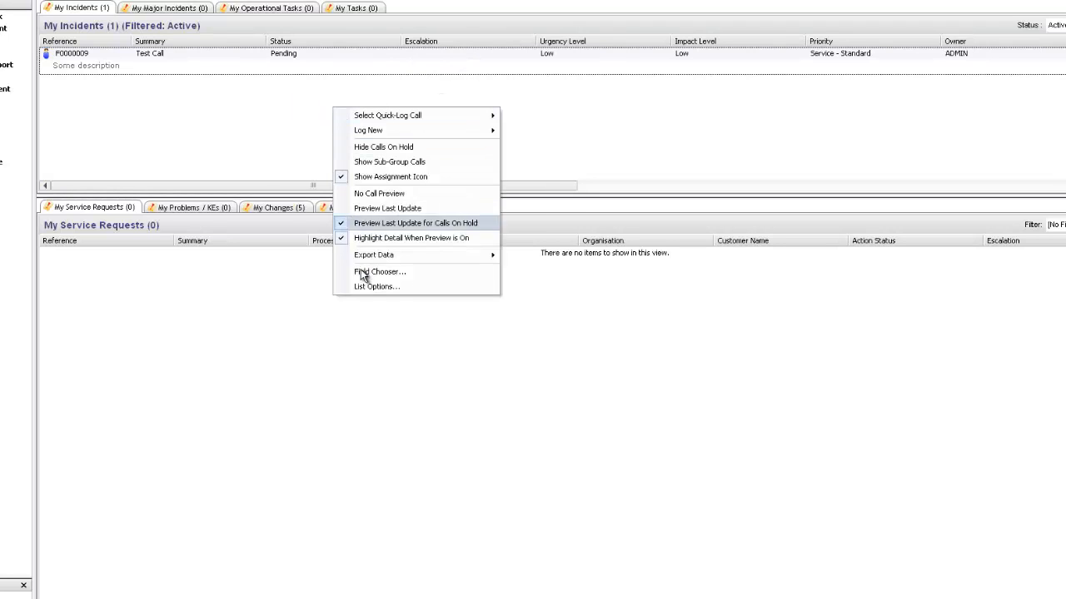
click(372, 273)
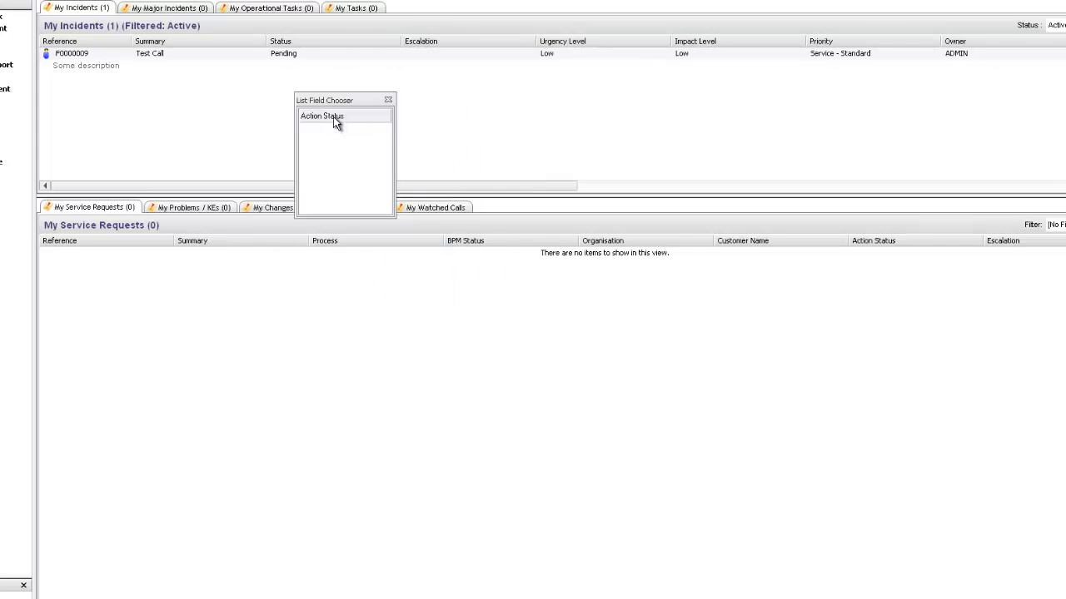
drag(335, 122, 403, 41)
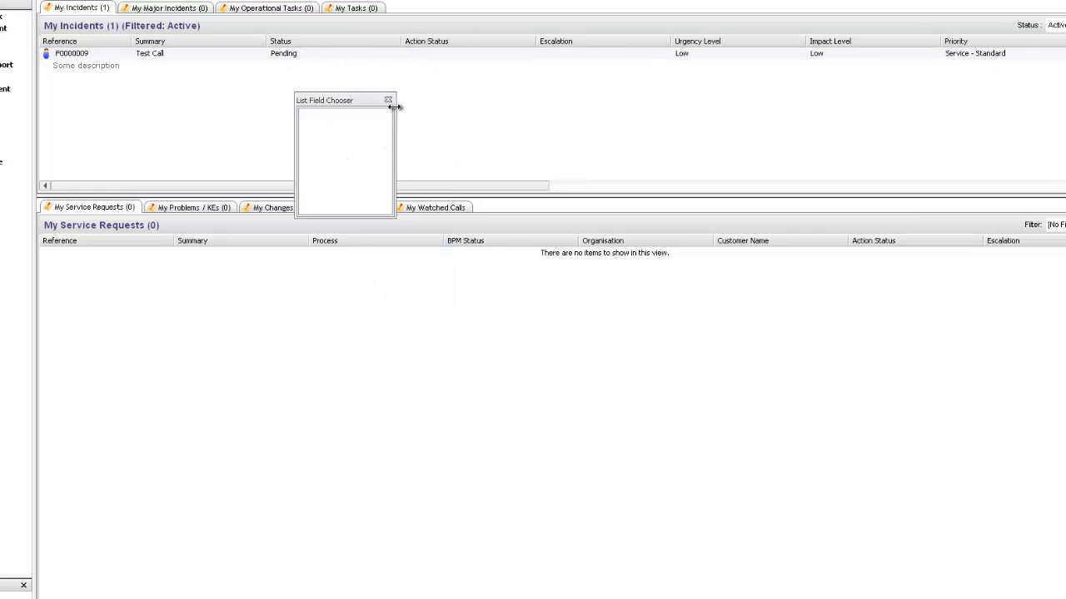
right_click(319, 119)
click(369, 281)
click(400, 113)
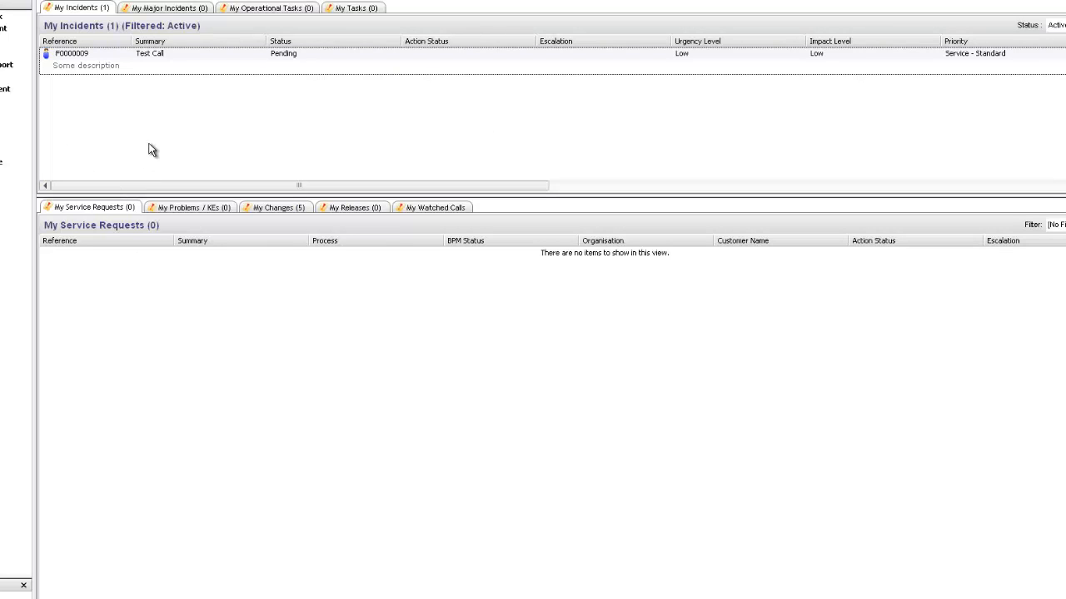
key(alt+Tab)
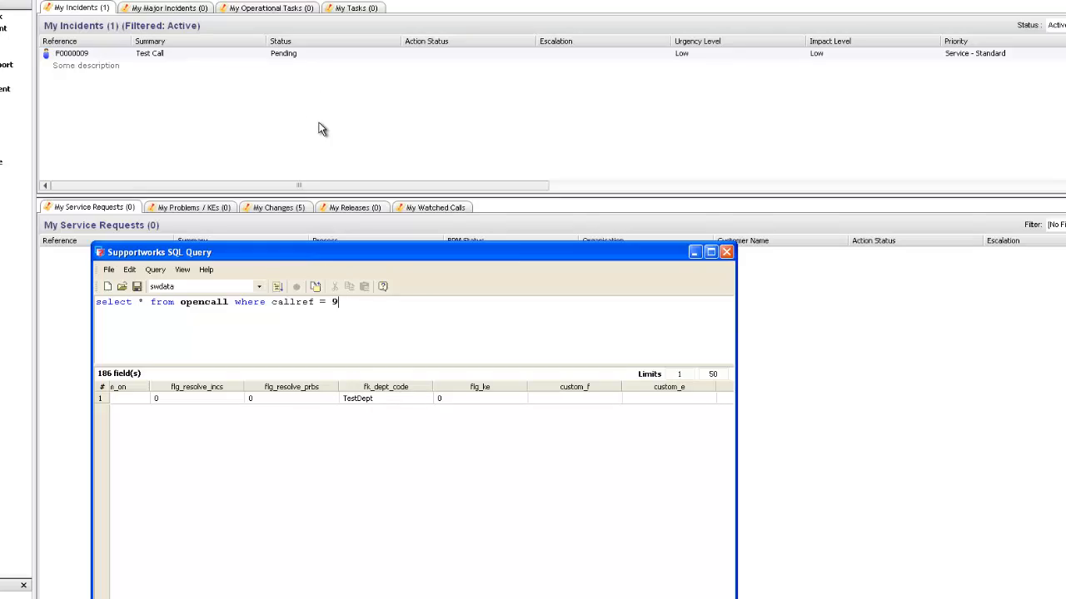
click(263, 139)
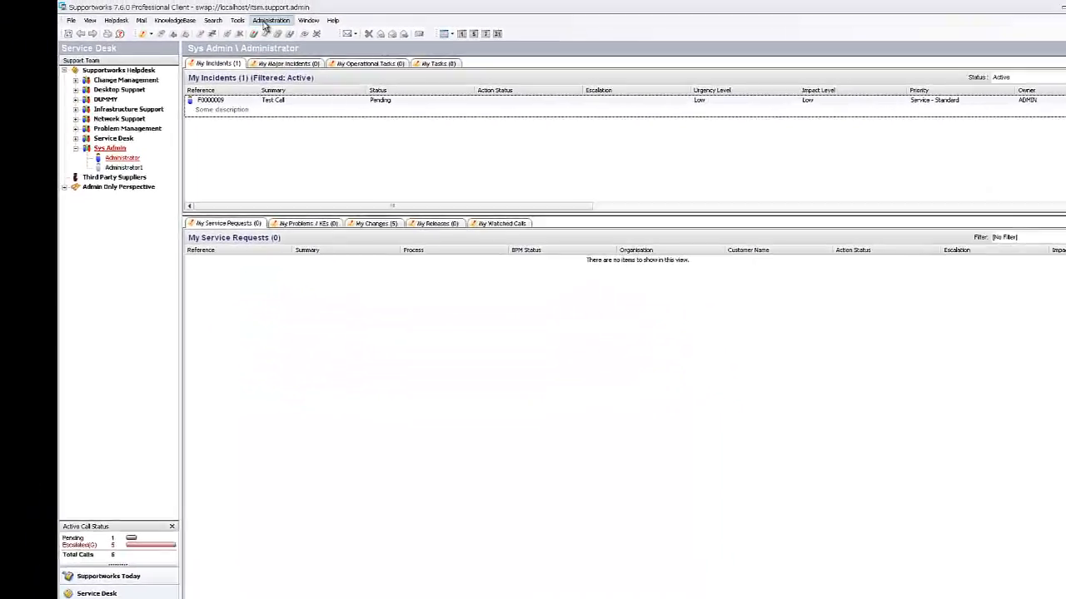
- Reopen the data dictionary editor at Helpdesk View > Top > Incidents View properties
click(269, 23)
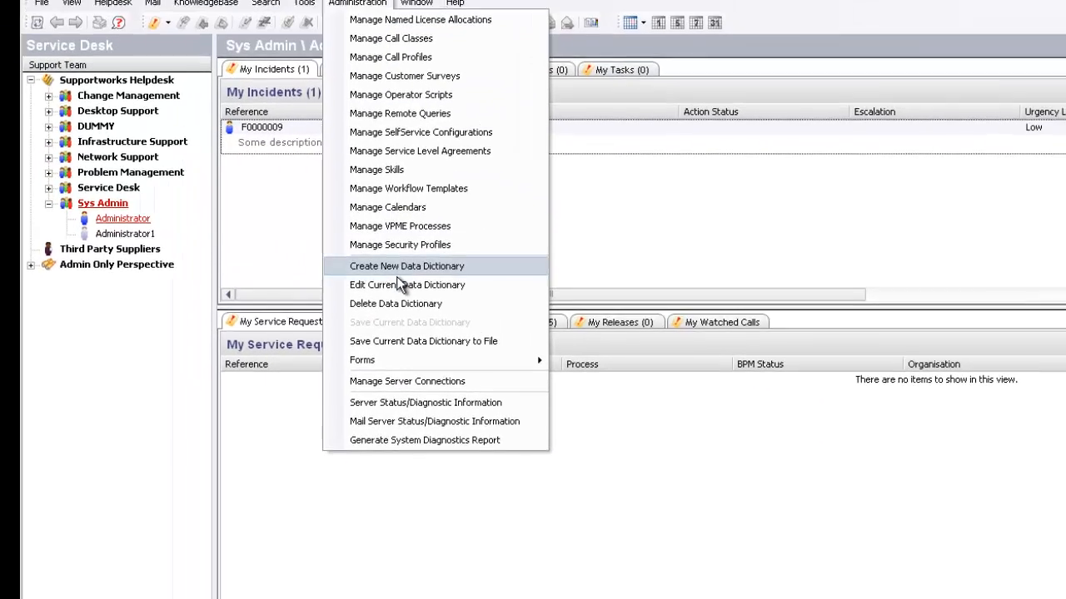
click(398, 283)
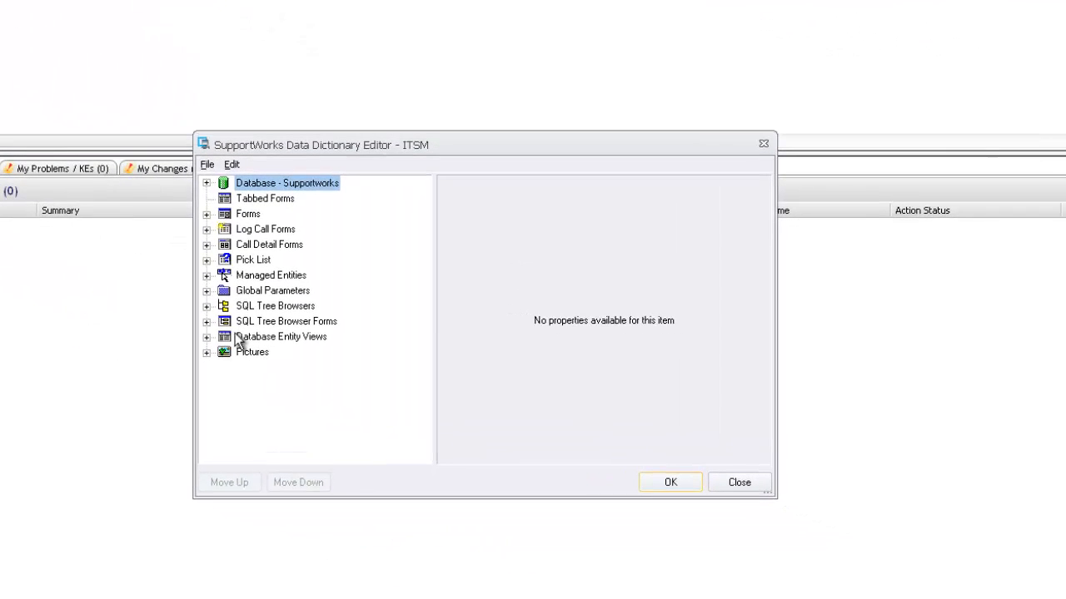
click(207, 291)
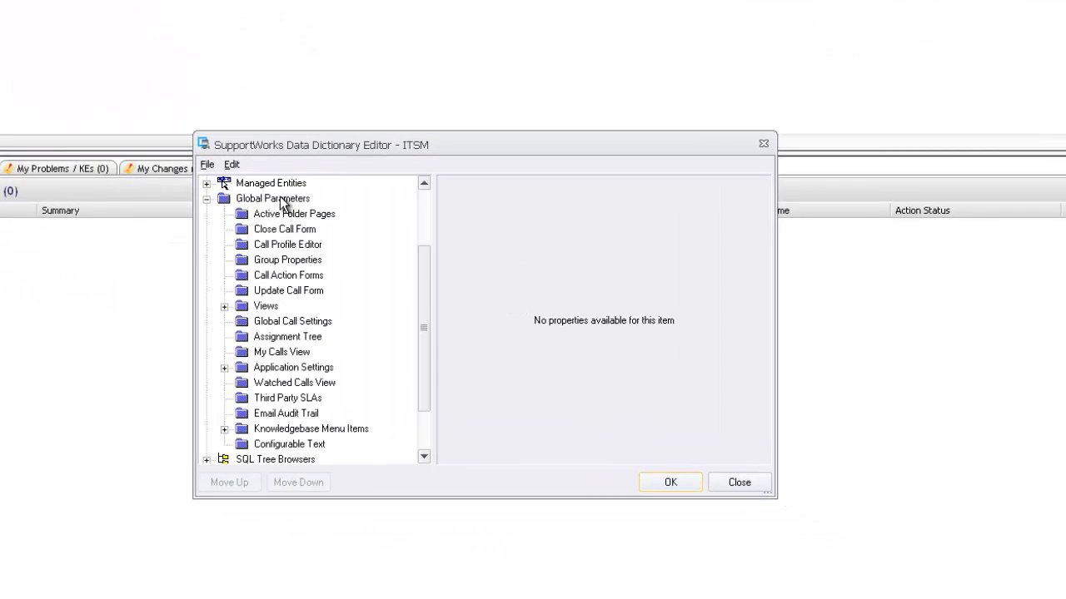
click(224, 307)
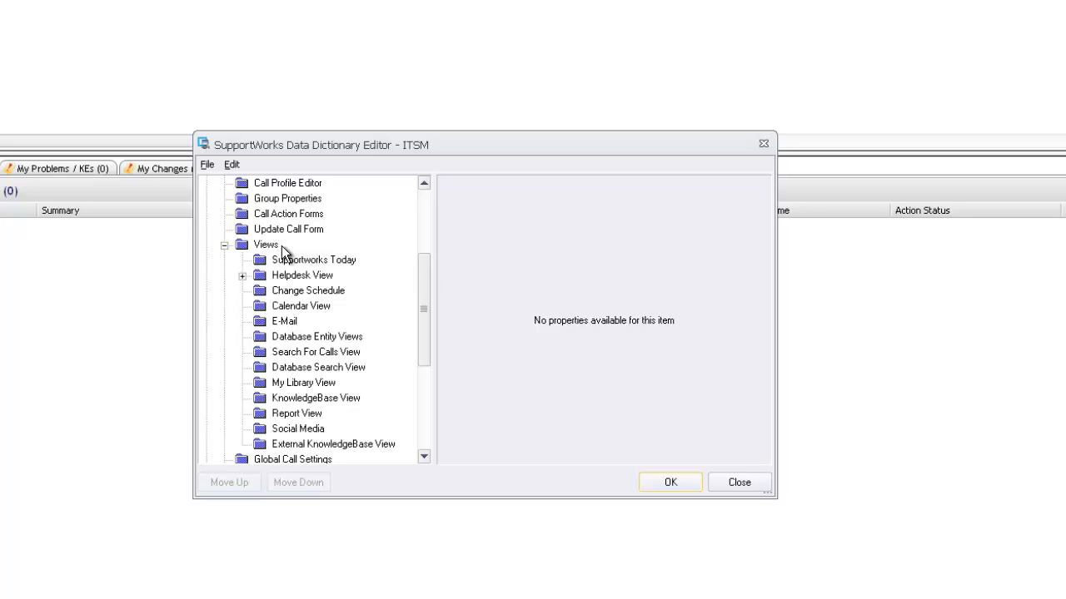
click(243, 275)
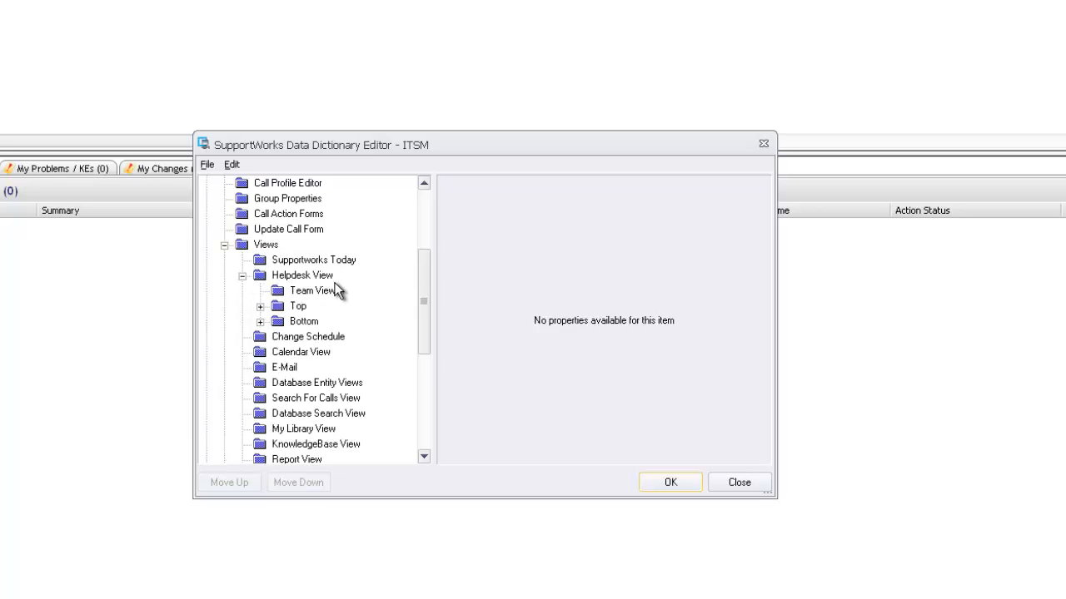
click(259, 307)
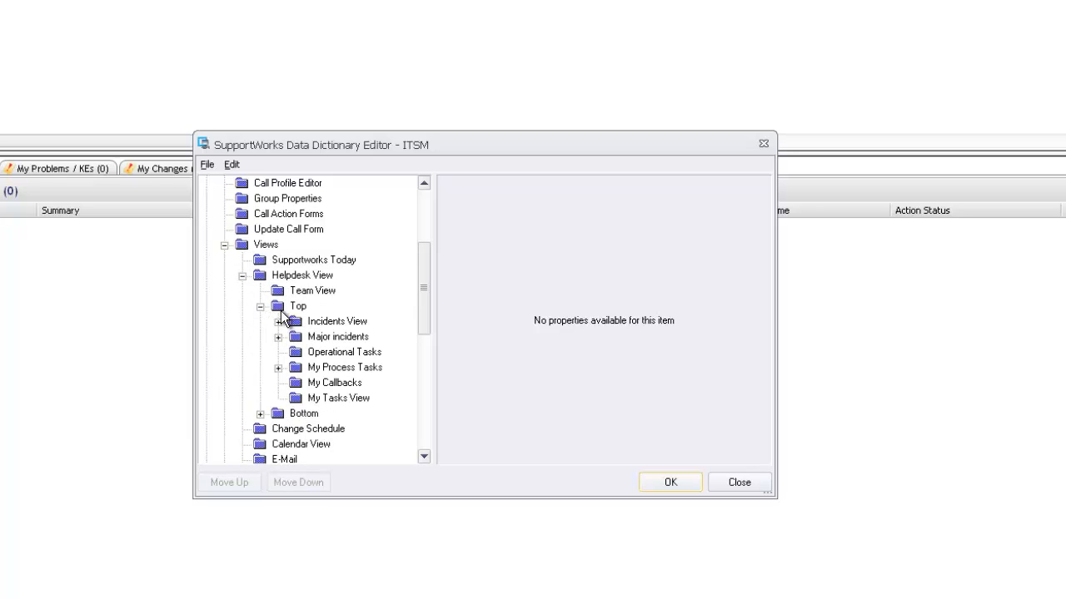
click(326, 321)
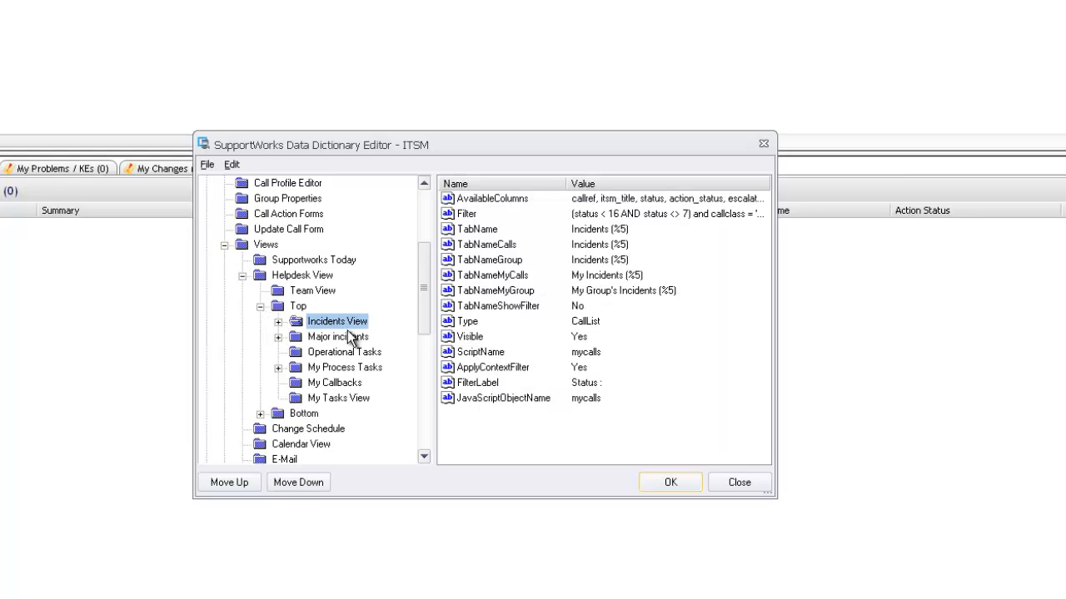
- Append ', fk_dept_code' to the AvailableColumns value and save the data dictionary
double_click(471, 201)
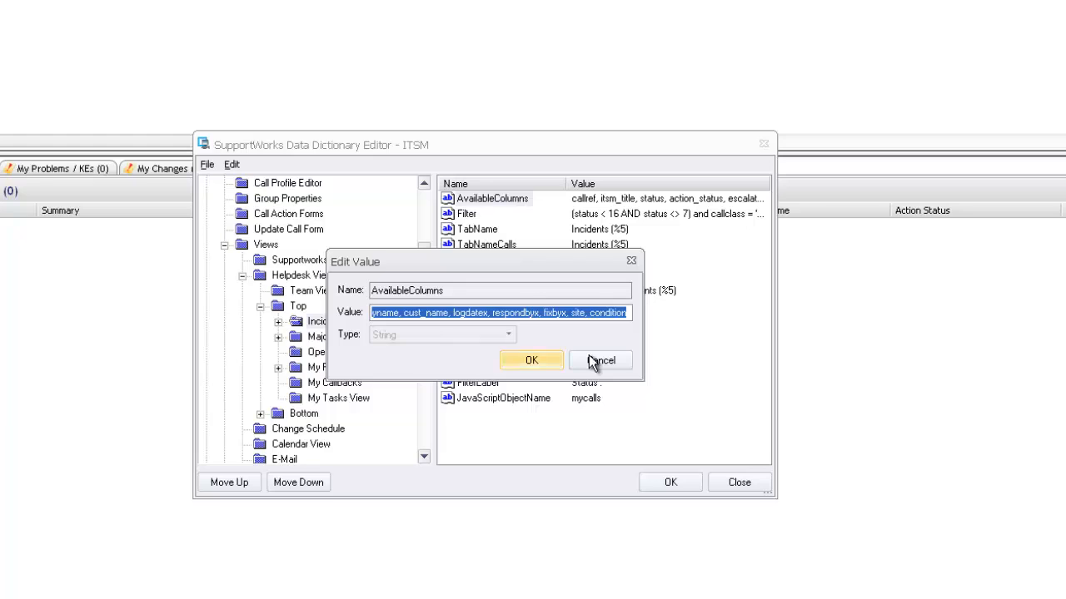
click(631, 312)
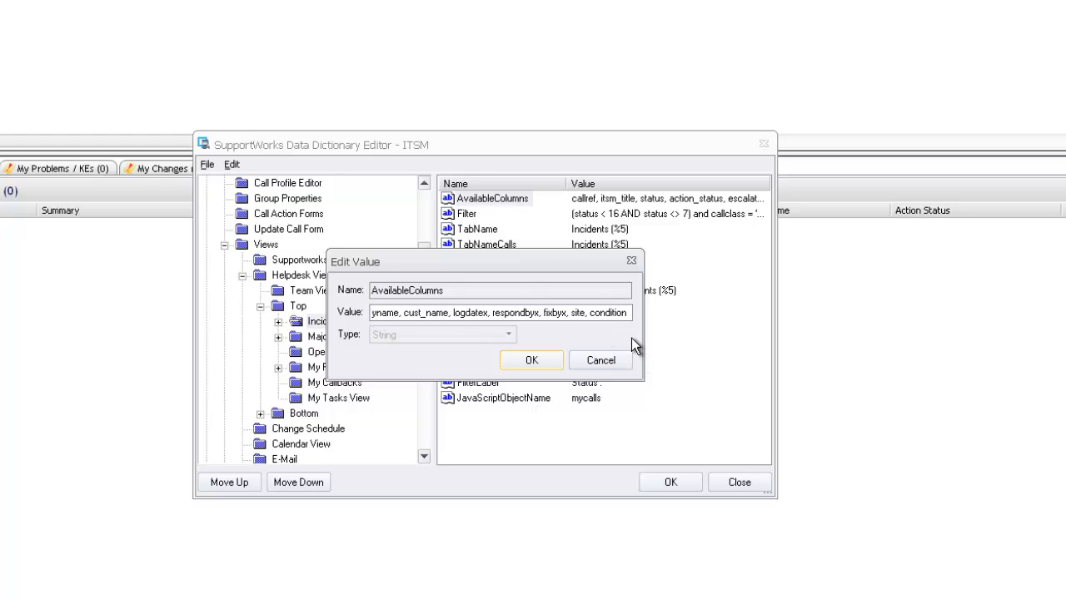
text(, fk)
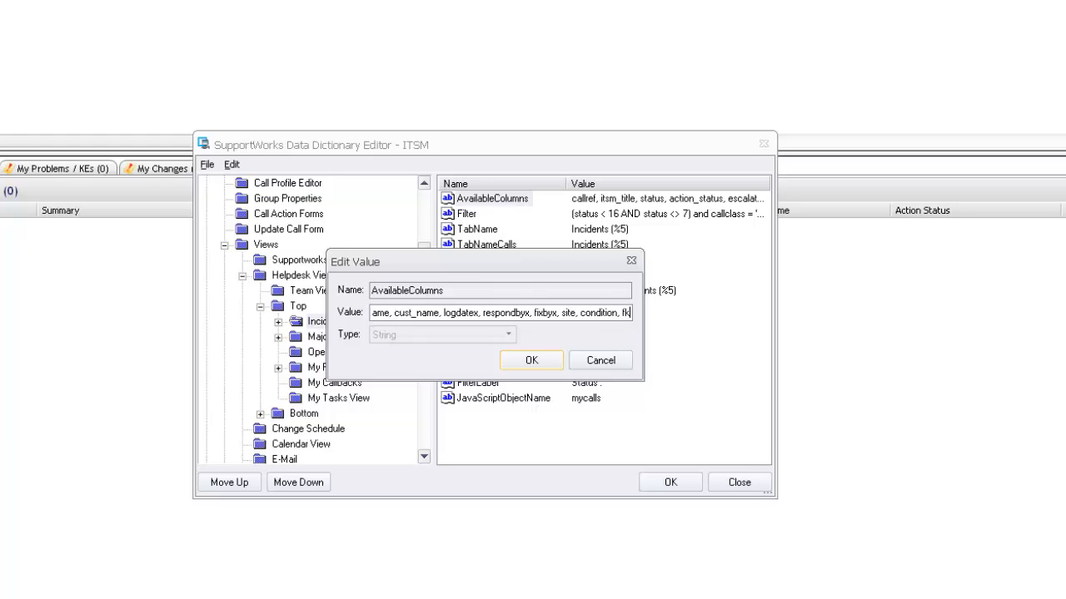
text(_dept)
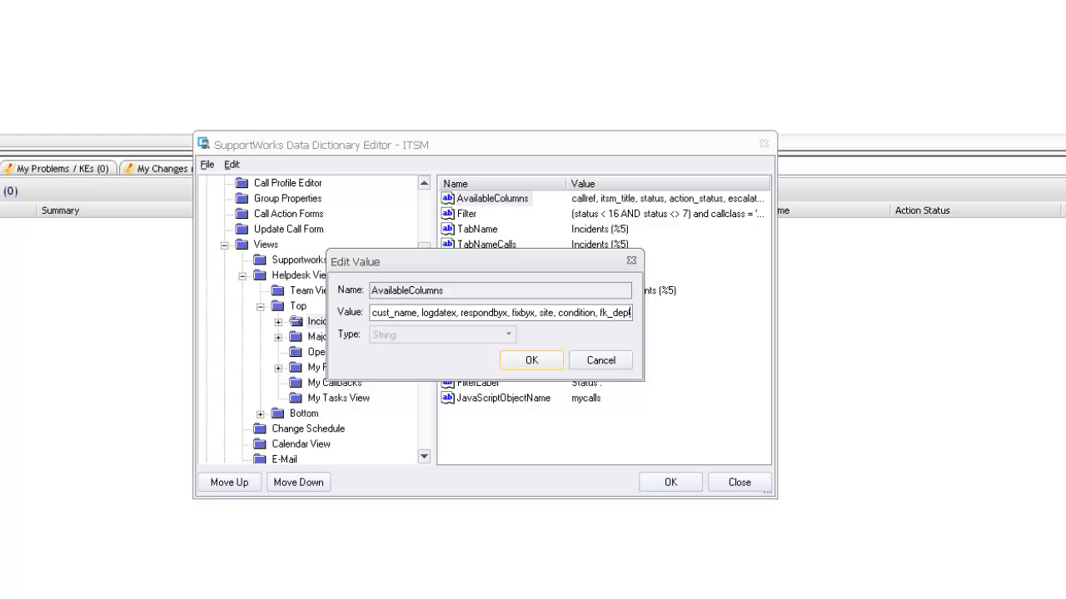
text(_code)
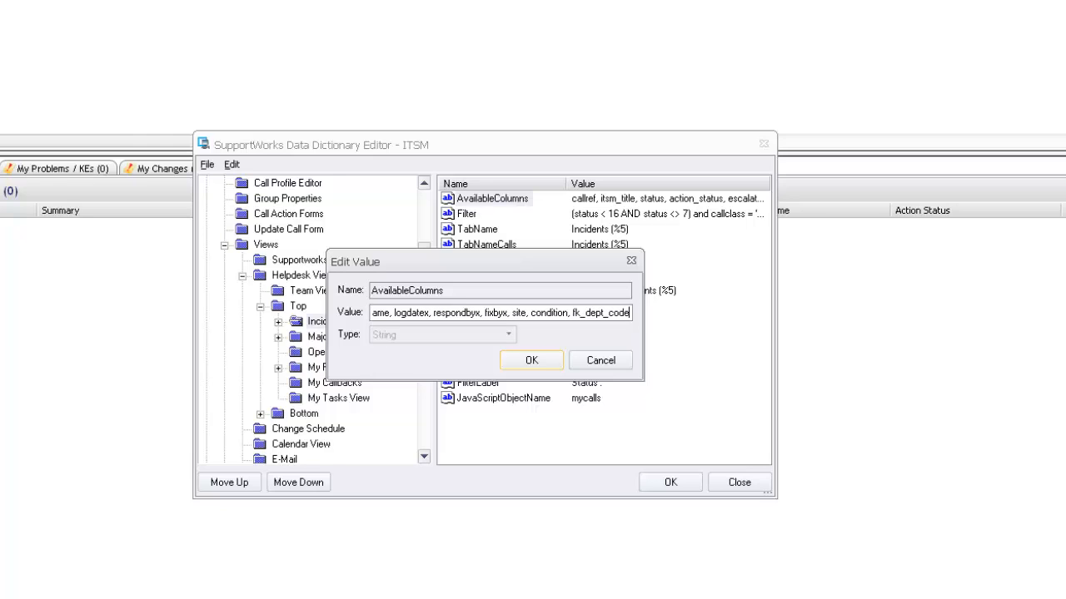
drag(573, 311, 647, 318)
click(592, 314)
click(531, 360)
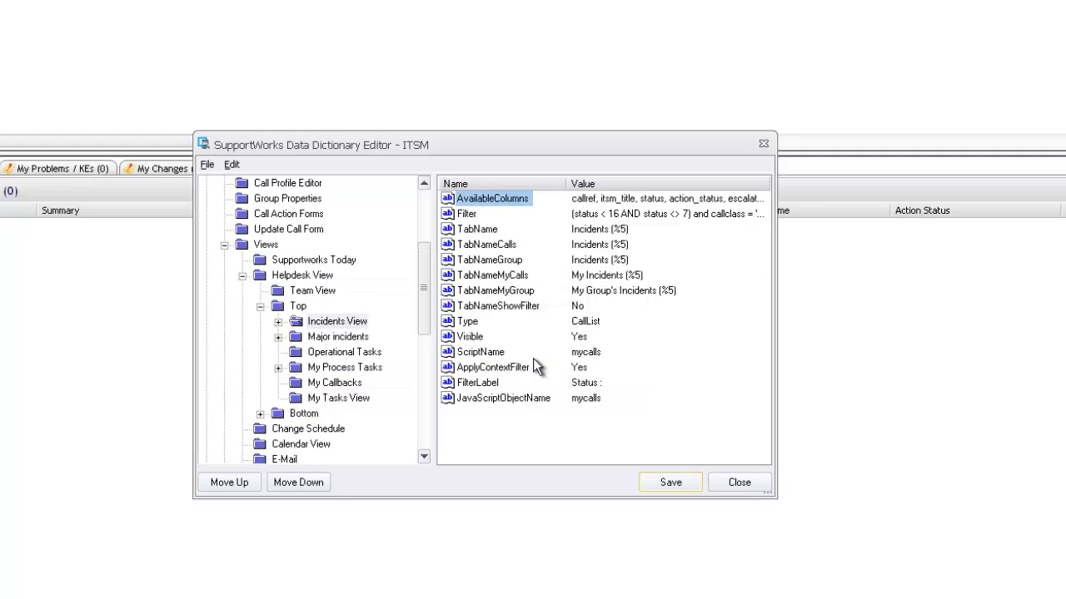
click(677, 484)
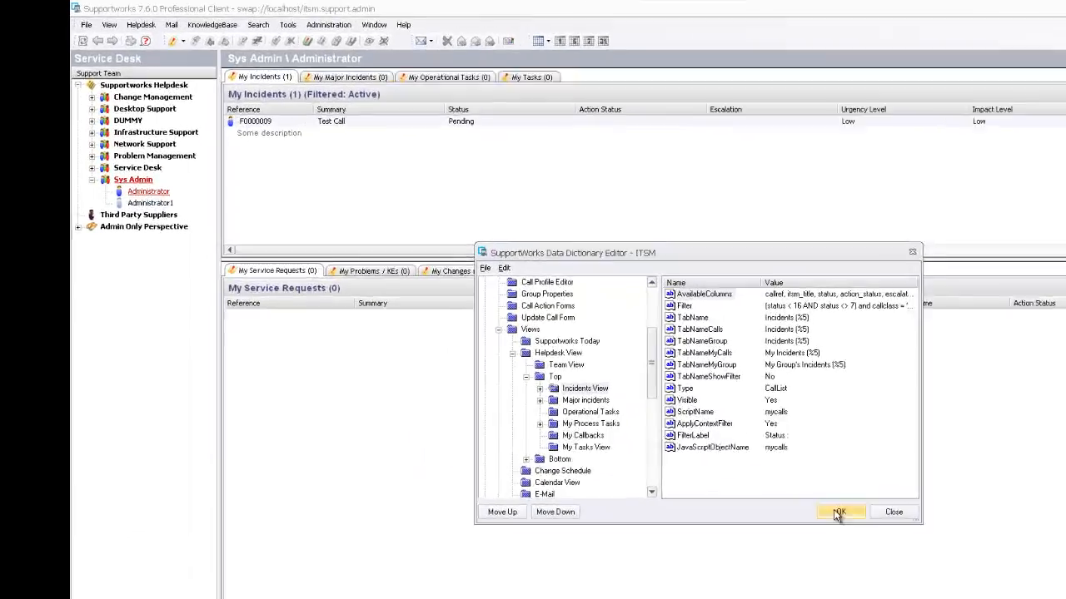
click(641, 390)
- Refresh the data dictionary in the client and switch to the Service Desk view
click(219, 18)
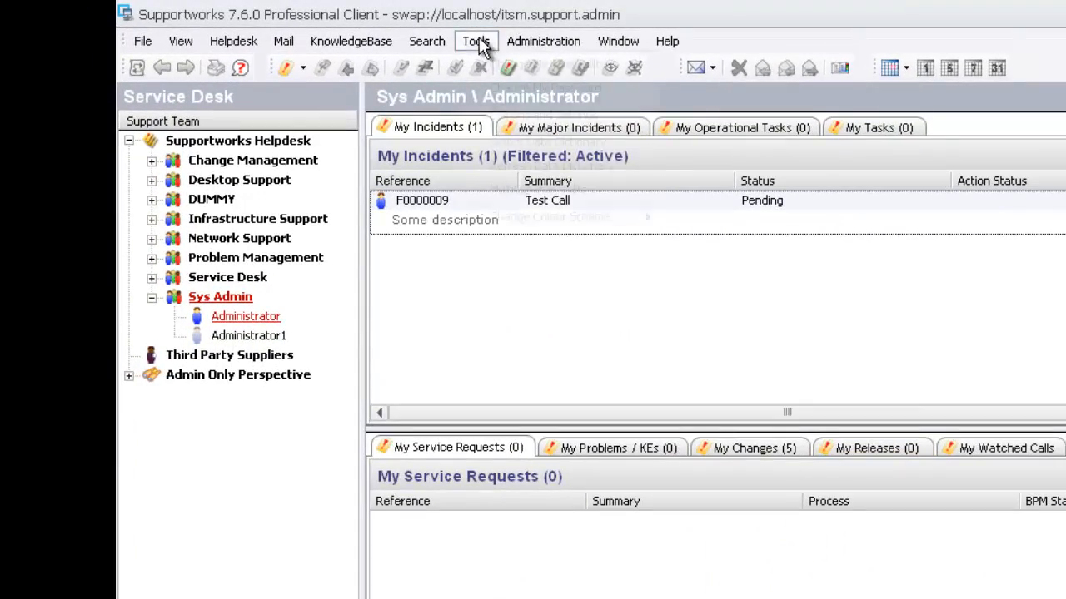
click(542, 163)
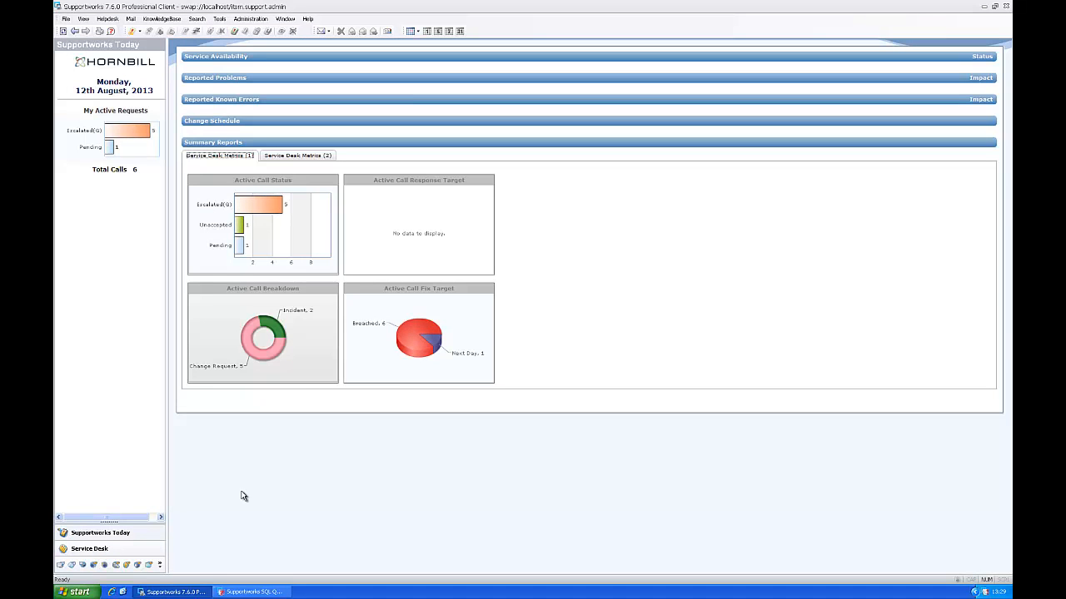
click(104, 549)
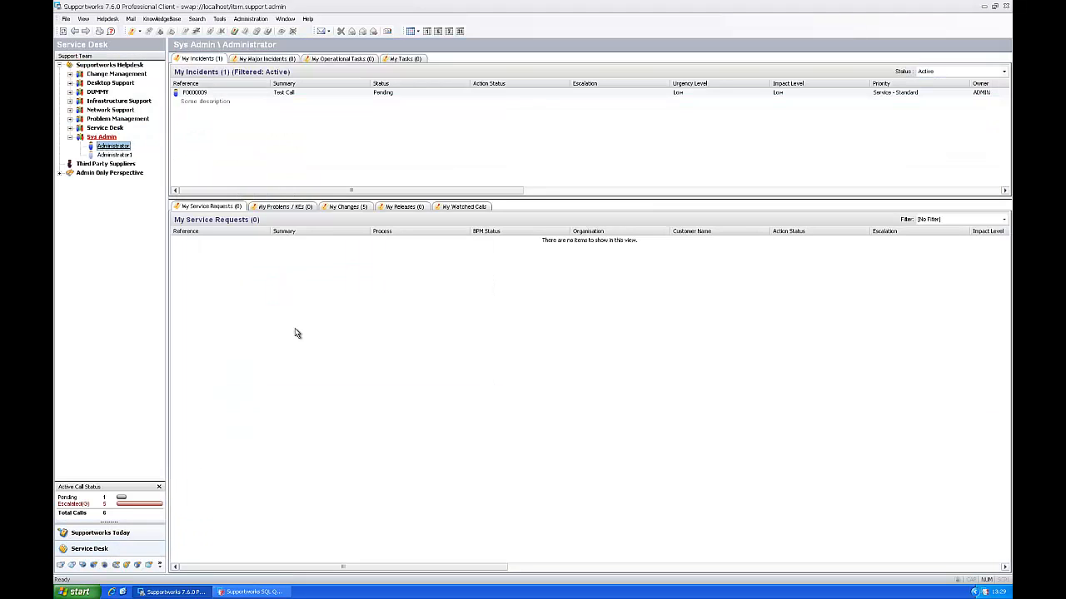
- Move the Department column between Summary and Status in My Incidents and narrow it
drag(392, 191, 713, 190)
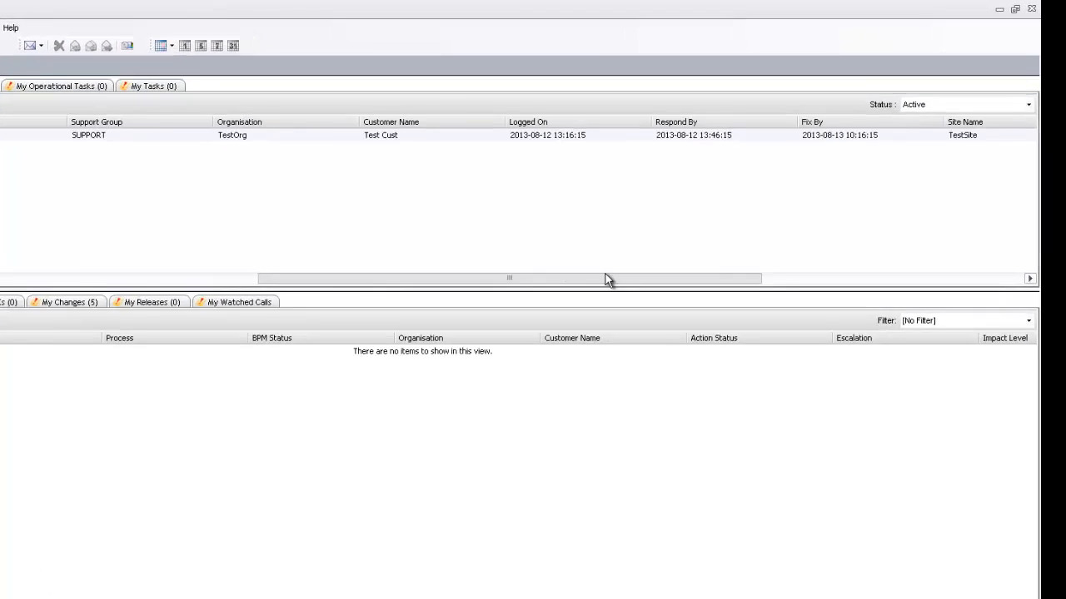
drag(606, 279, 851, 276)
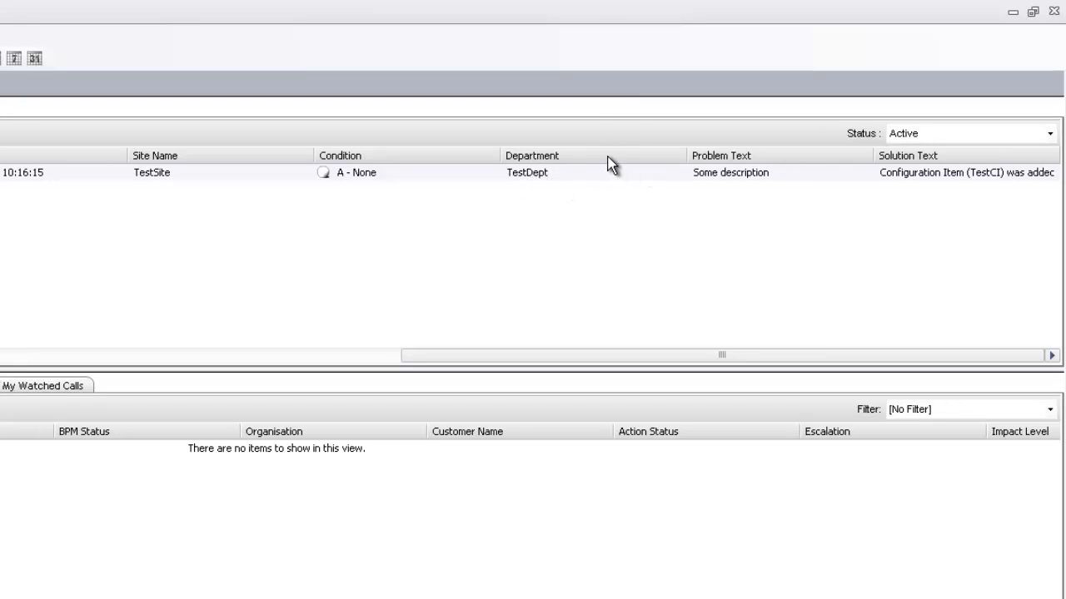
drag(725, 149, 176, 156)
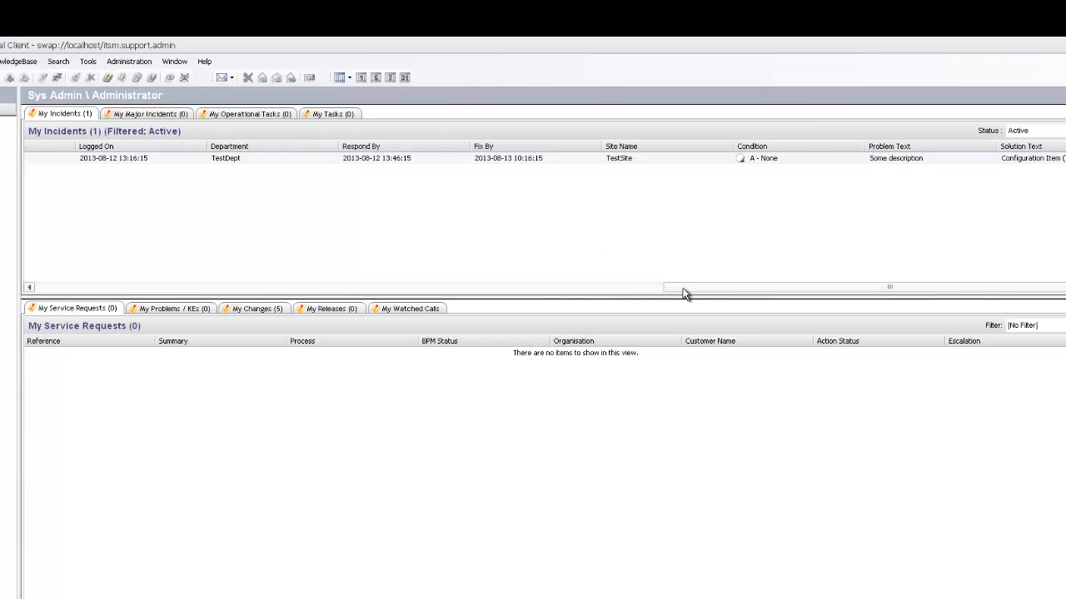
drag(682, 288, 472, 289)
drag(749, 146, 250, 149)
drag(484, 286, 160, 265)
drag(1009, 149, 249, 151)
drag(185, 286, 105, 281)
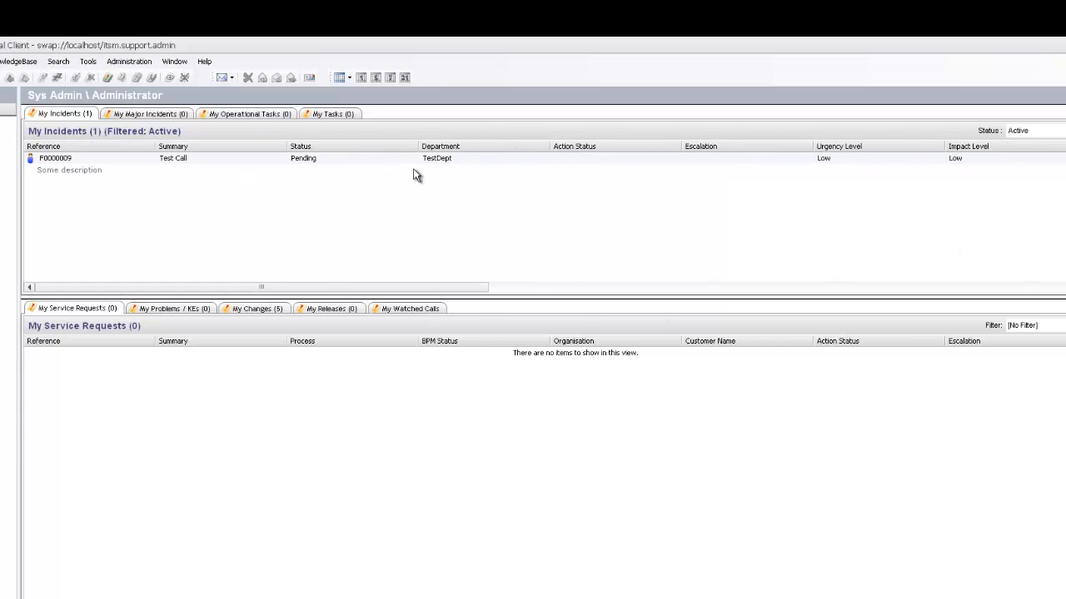
drag(453, 148, 302, 148)
drag(420, 146, 255, 150)
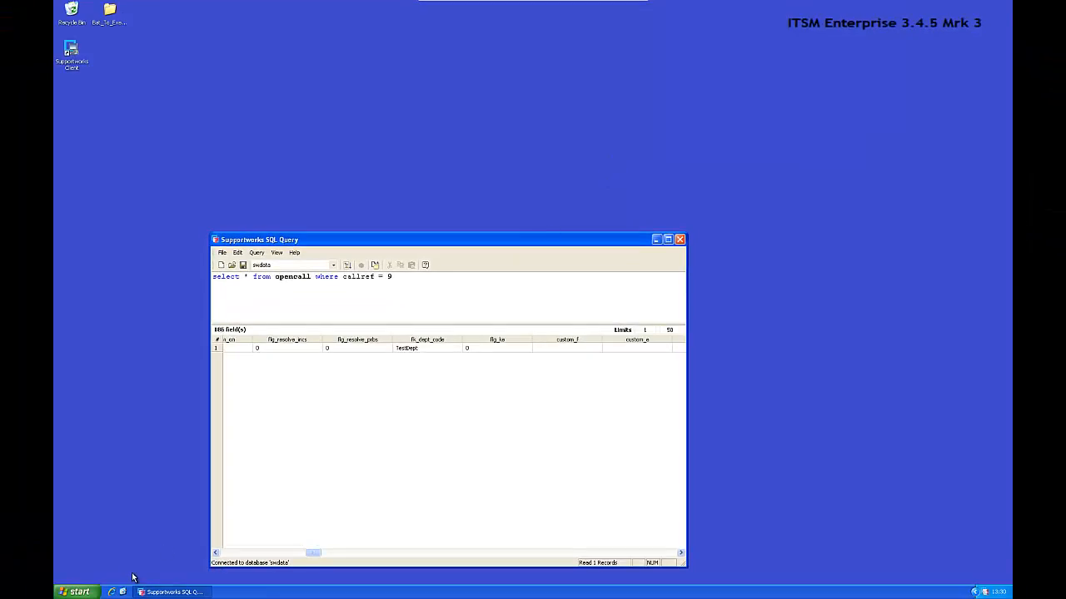
- Launch Supportworks Client 7.6.0, log in with the account password, dismiss the tip, and open Service Desk
click(125, 589)
click(124, 541)
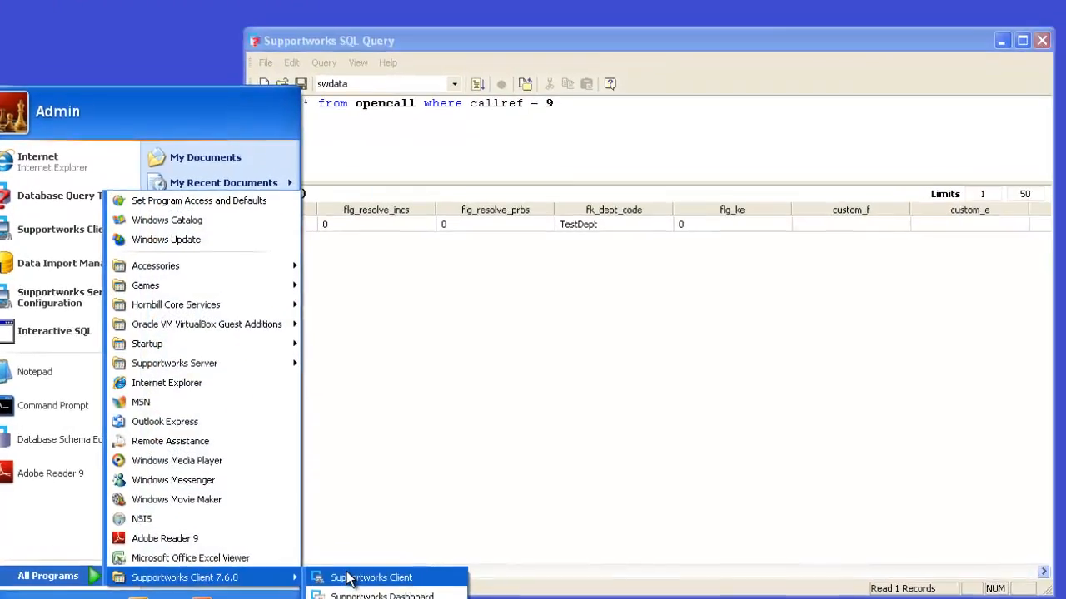
click(441, 527)
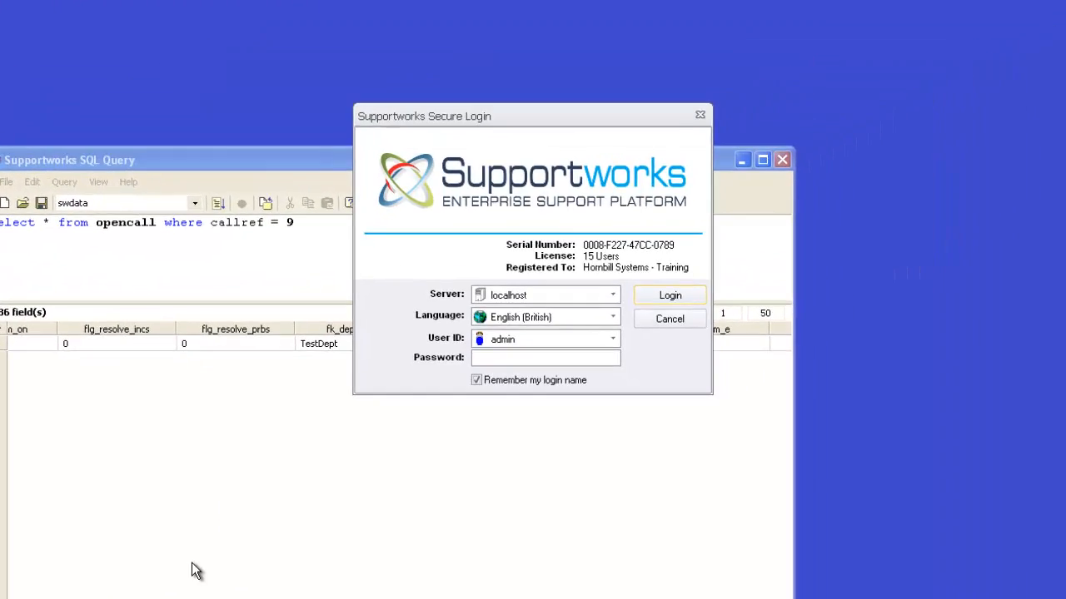
text(password)
key(Return)
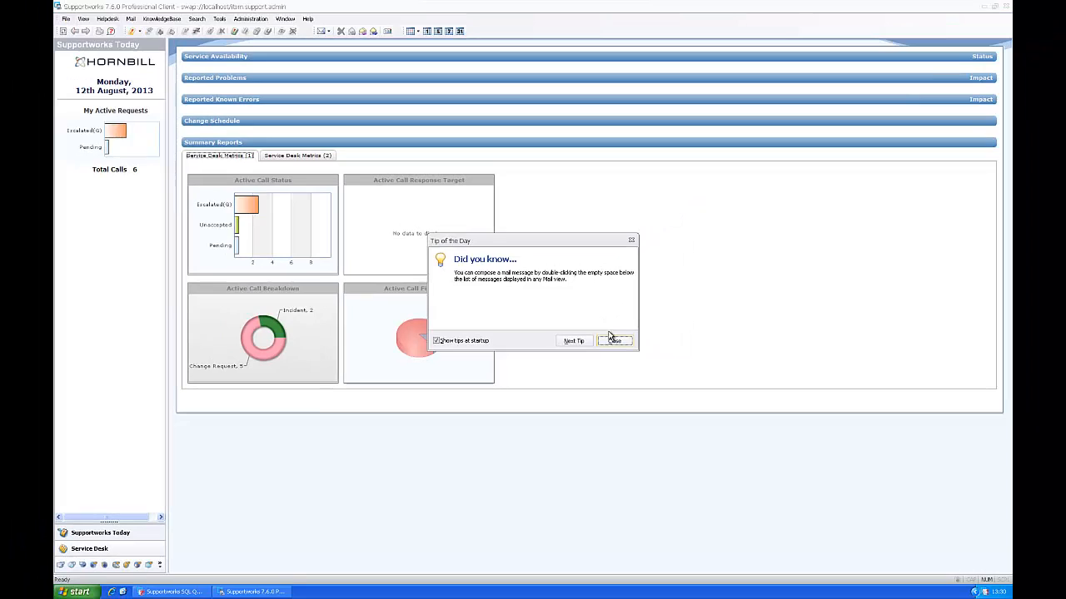
click(617, 341)
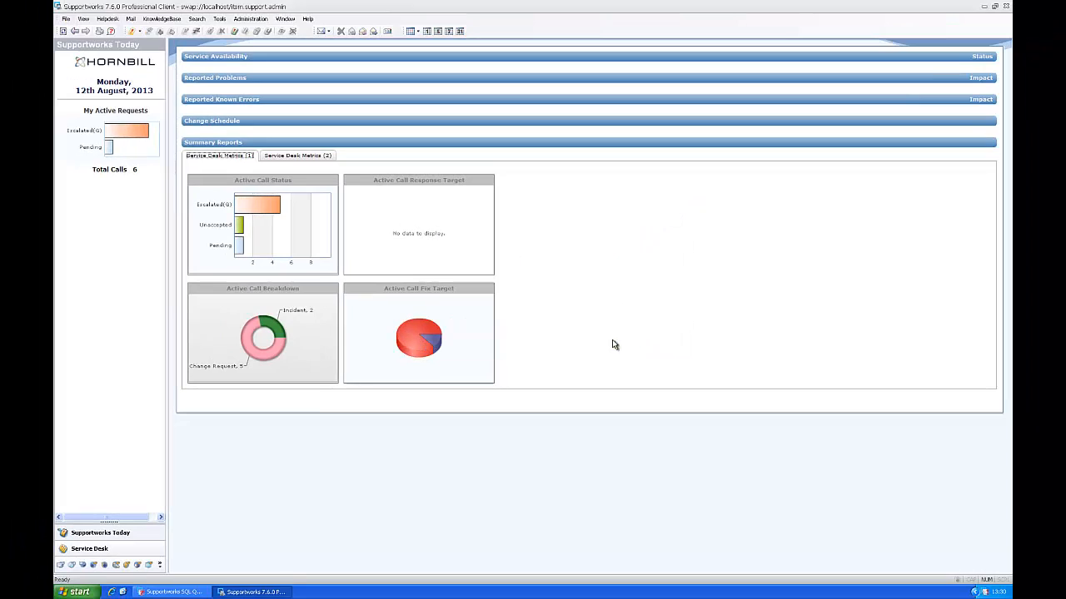
click(90, 549)
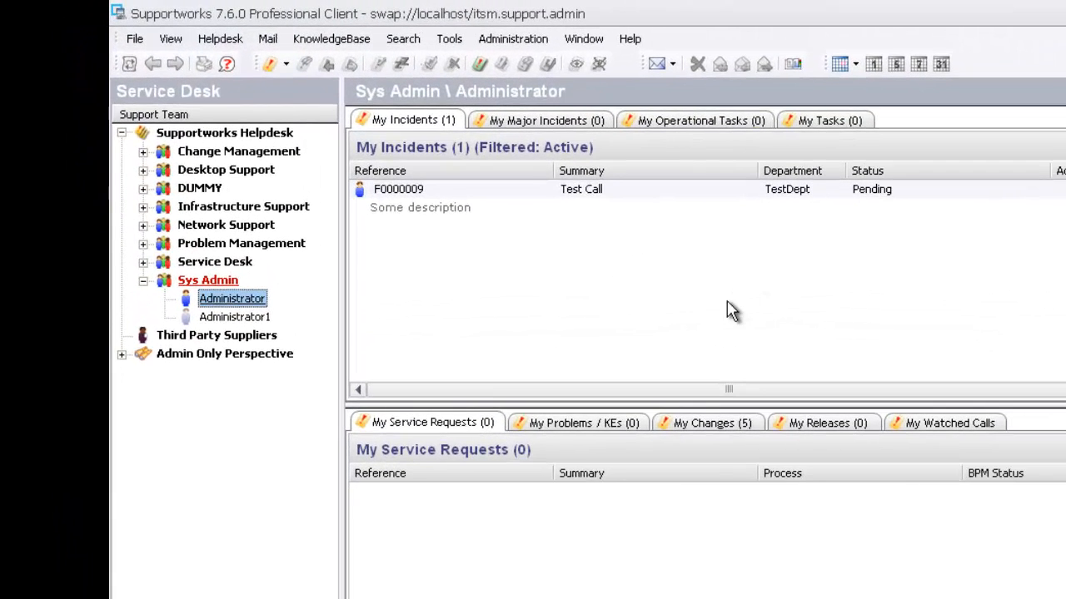
- Drag the Department column off the My Incidents header and confirm the Field Chooser lists it
drag(795, 173, 802, 271)
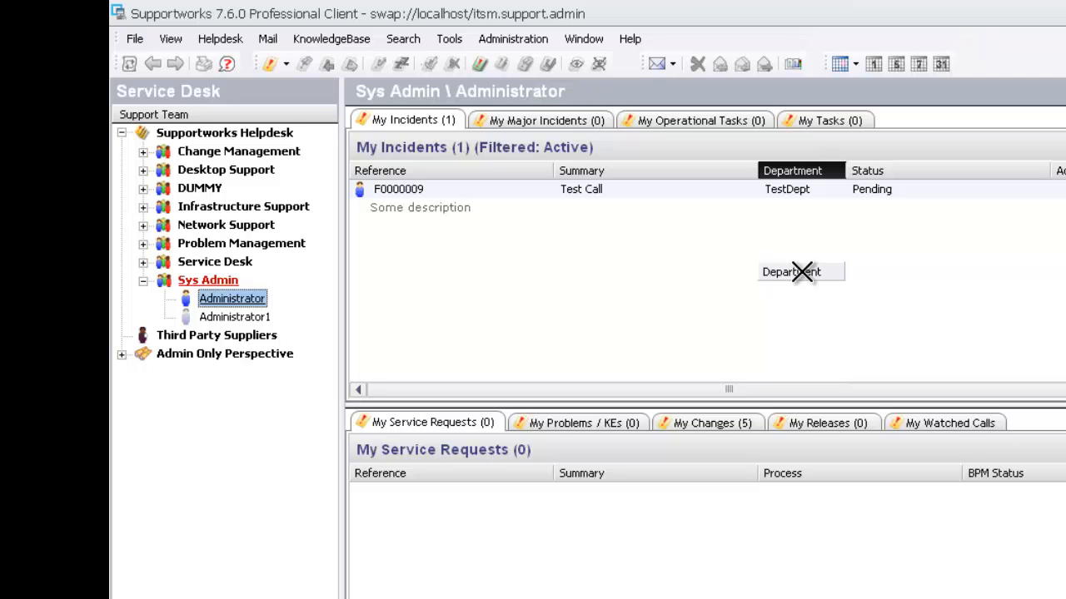
mouse_move(802, 272)
mouse_down()
mouse_move(801, 257)
mouse_move(747, 221)
mouse_move(614, 190)
mouse_move(1041, 183)
mouse_move(825, 175)
mouse_move(795, 280)
mouse_up()
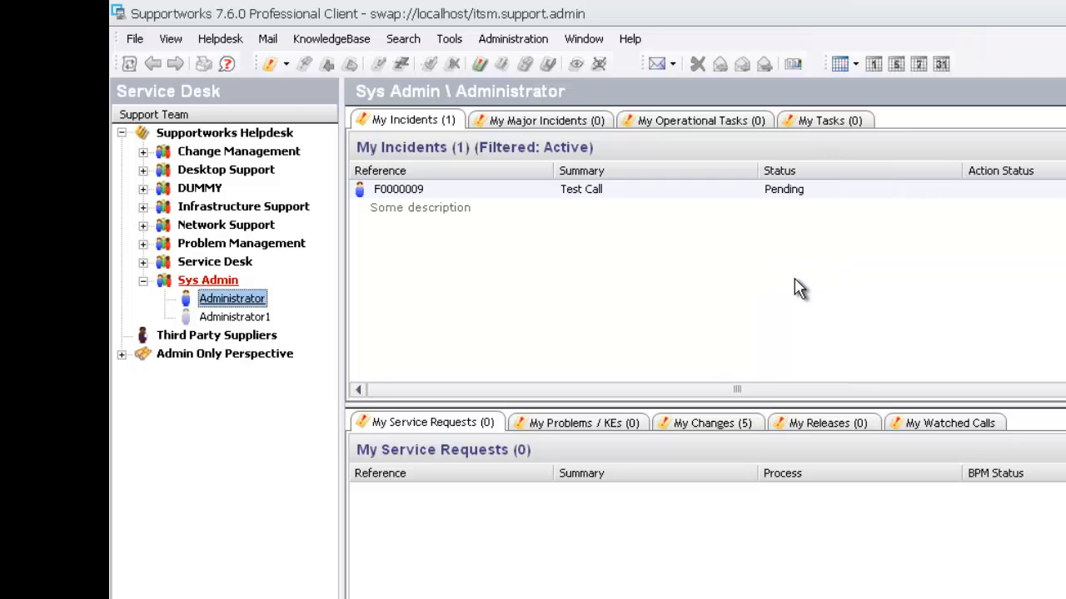
right_click(800, 265)
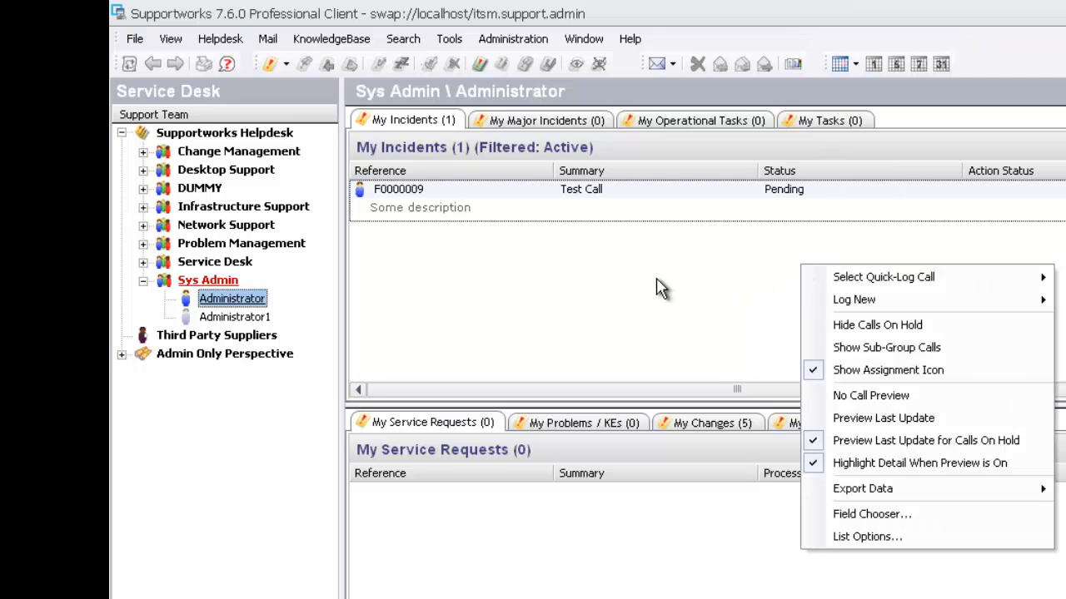
click(903, 516)
drag(405, 141, 479, 281)
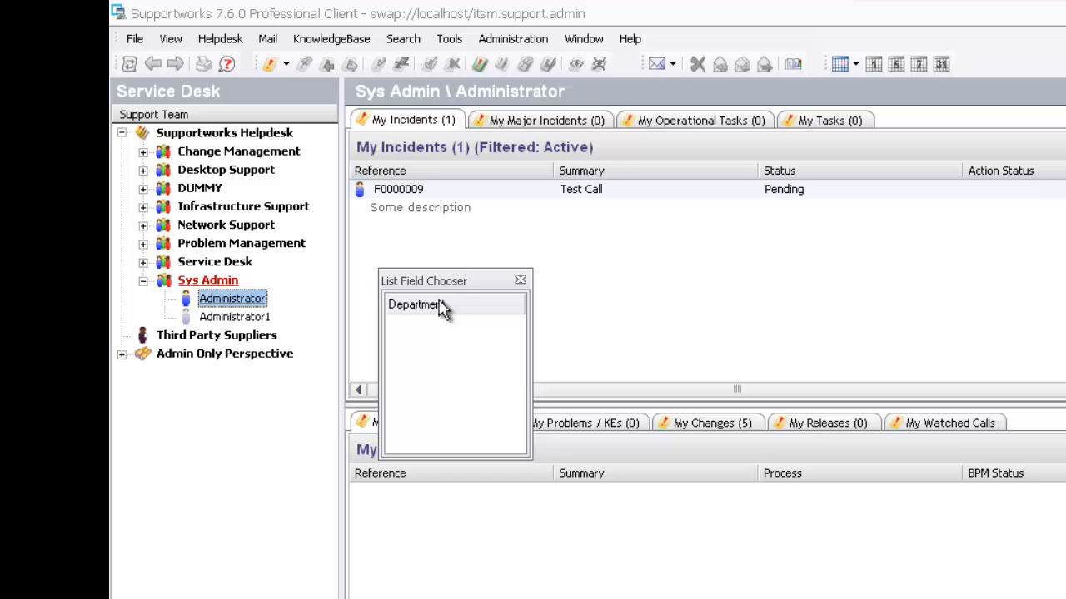
drag(519, 284, 555, 279)
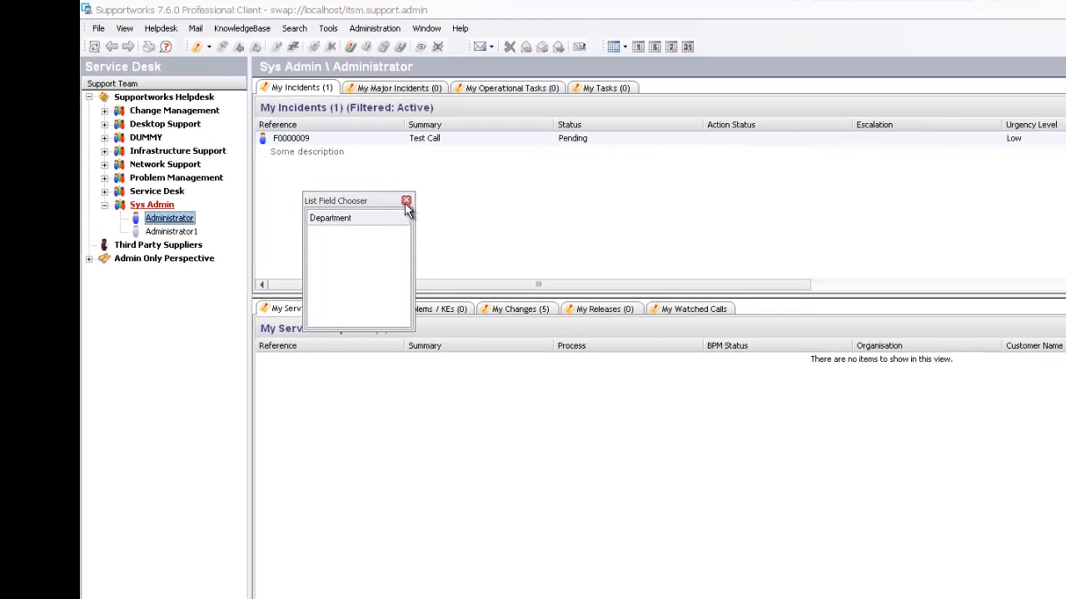
click(406, 201)
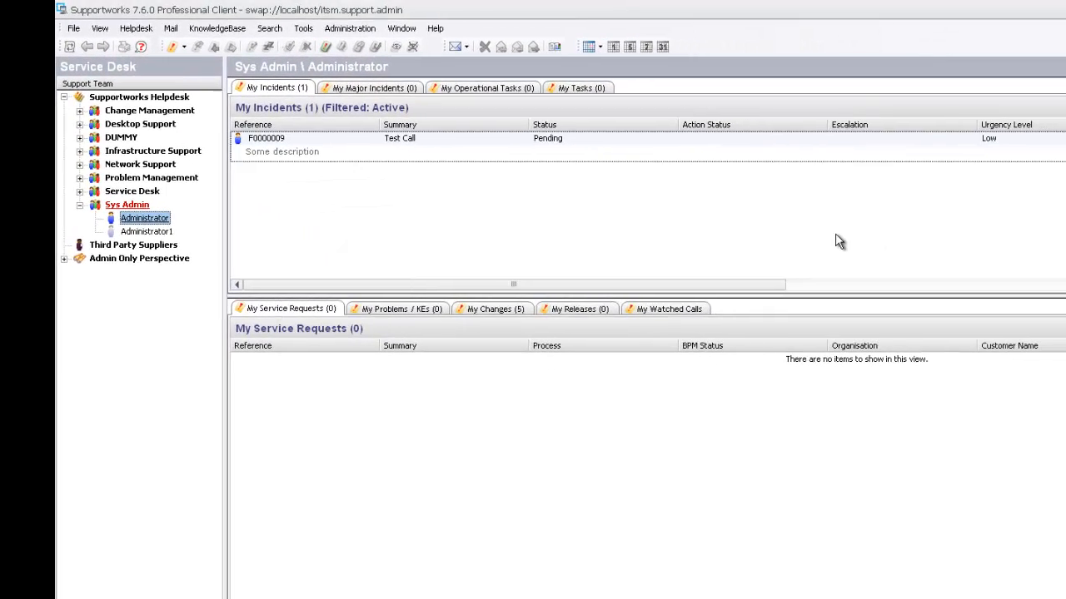
- Remove the Action Status, Escalation, Owner, Priority, Impact Level, Logged On, Customer Name, Organisation and Support Group columns
drag(745, 125, 776, 159)
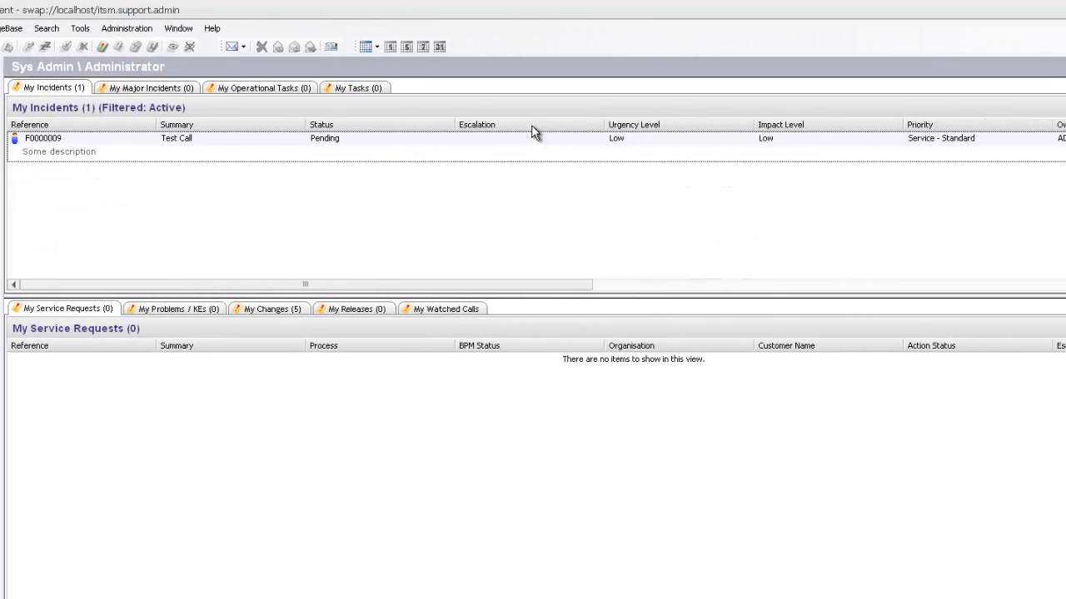
drag(533, 127, 514, 183)
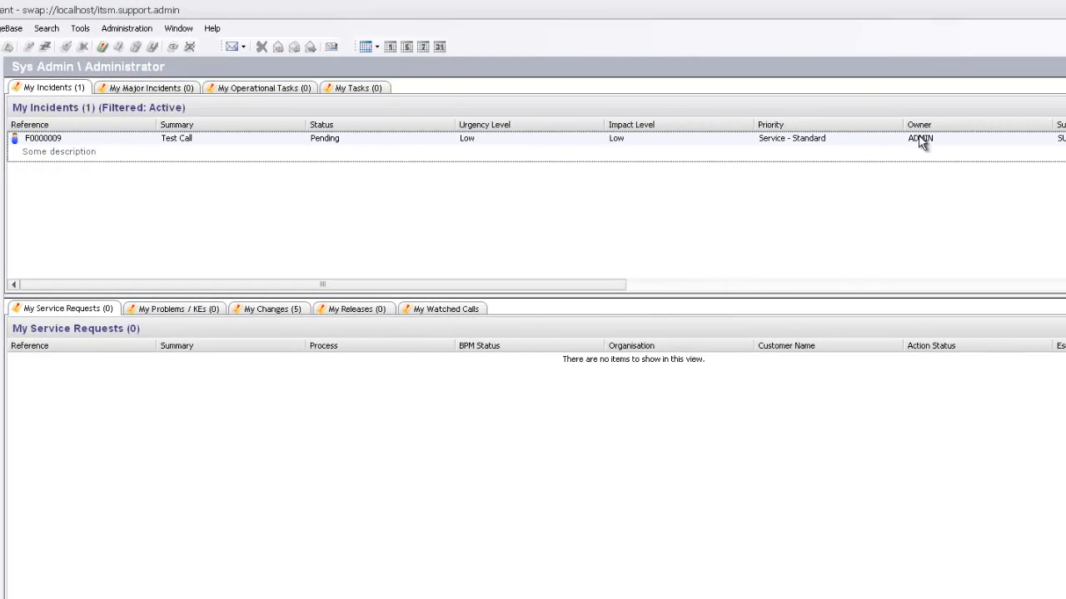
drag(922, 127, 931, 155)
drag(843, 127, 777, 184)
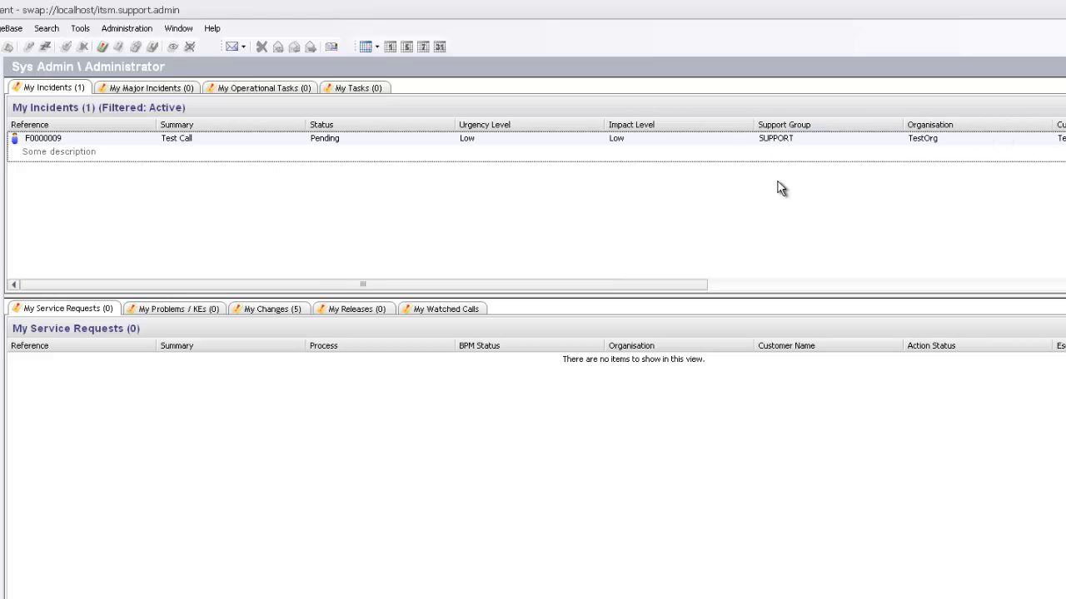
drag(631, 125, 620, 179)
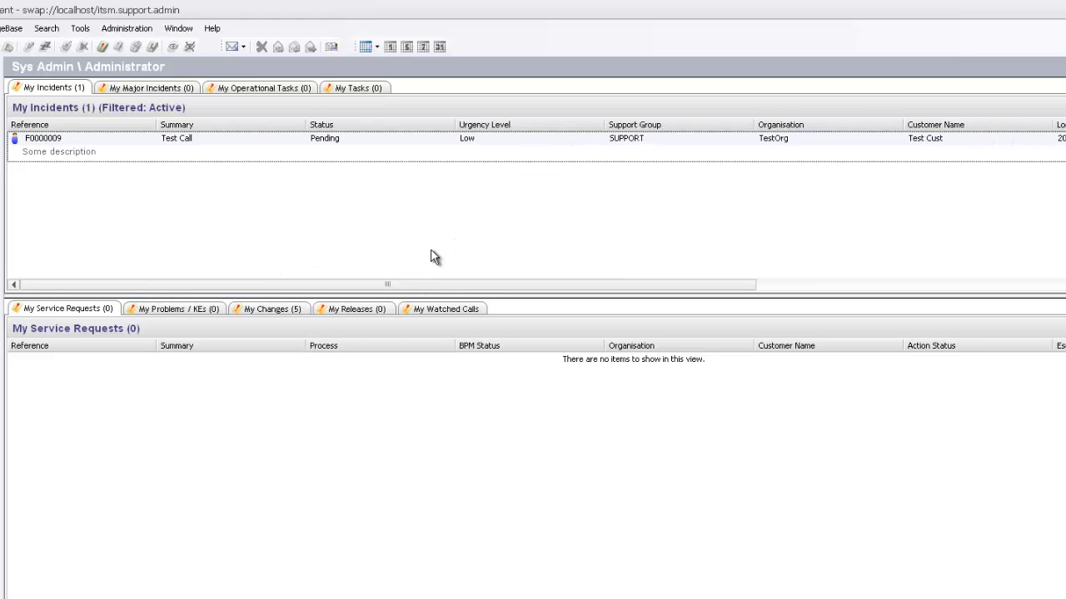
drag(1038, 128, 1048, 158)
drag(982, 129, 961, 166)
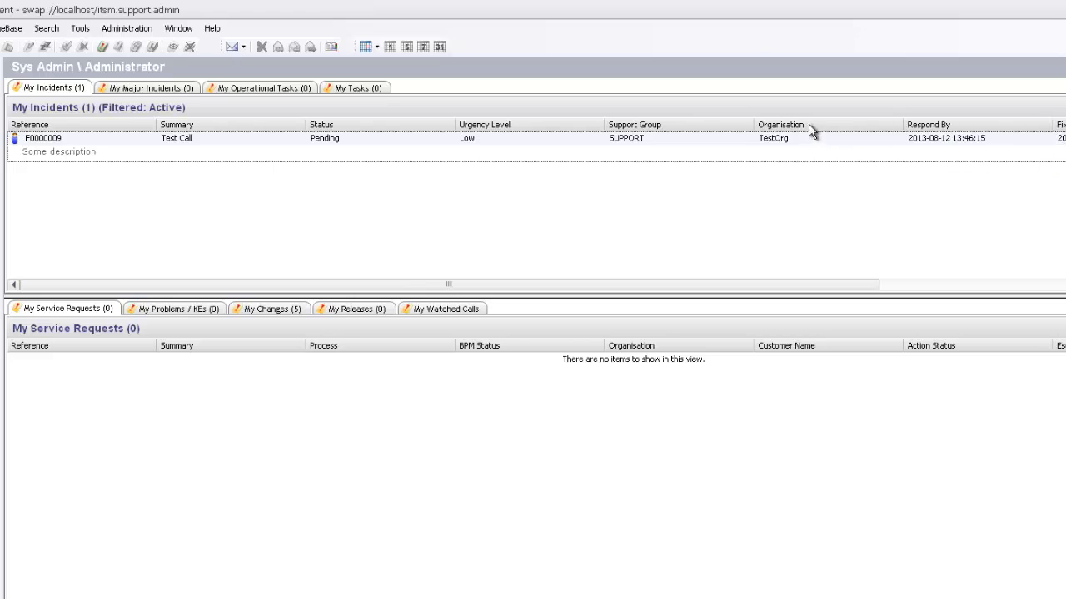
drag(809, 123, 764, 160)
drag(683, 127, 735, 150)
- Add Department and Owner from the Field Chooser into the header right after Summary
right_click(302, 208)
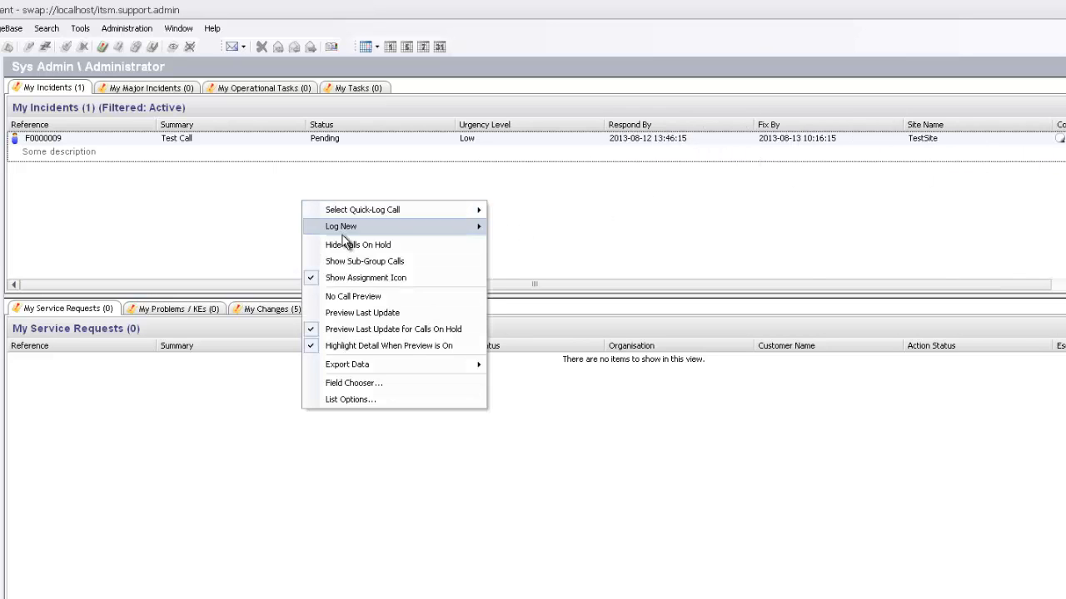
click(351, 382)
mouse_move(156, 242)
mouse_down()
mouse_move(150, 297)
mouse_move(150, 231)
mouse_up()
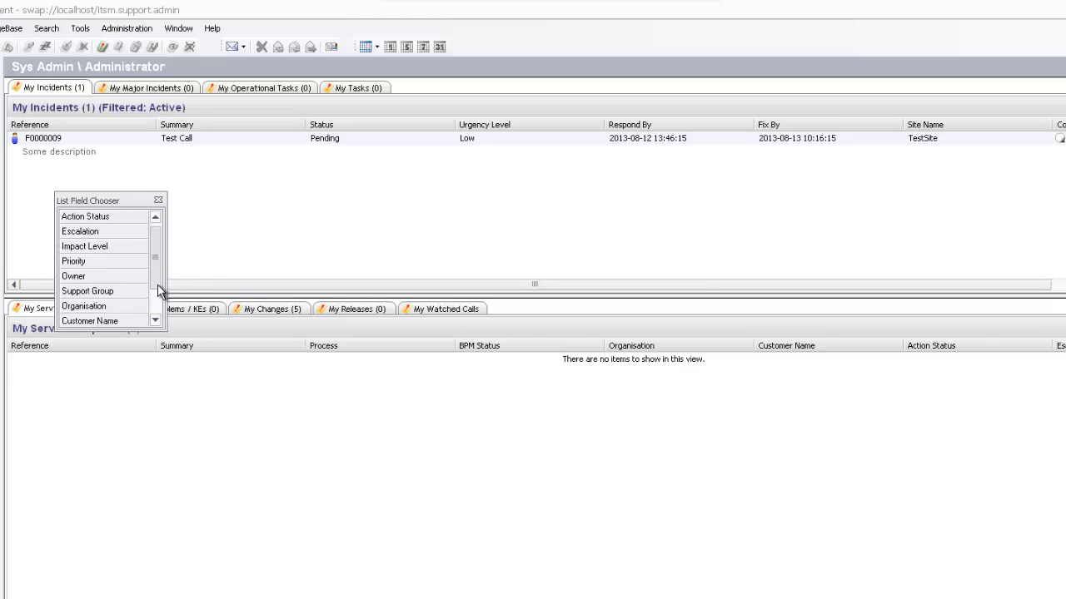
drag(156, 291, 318, 129)
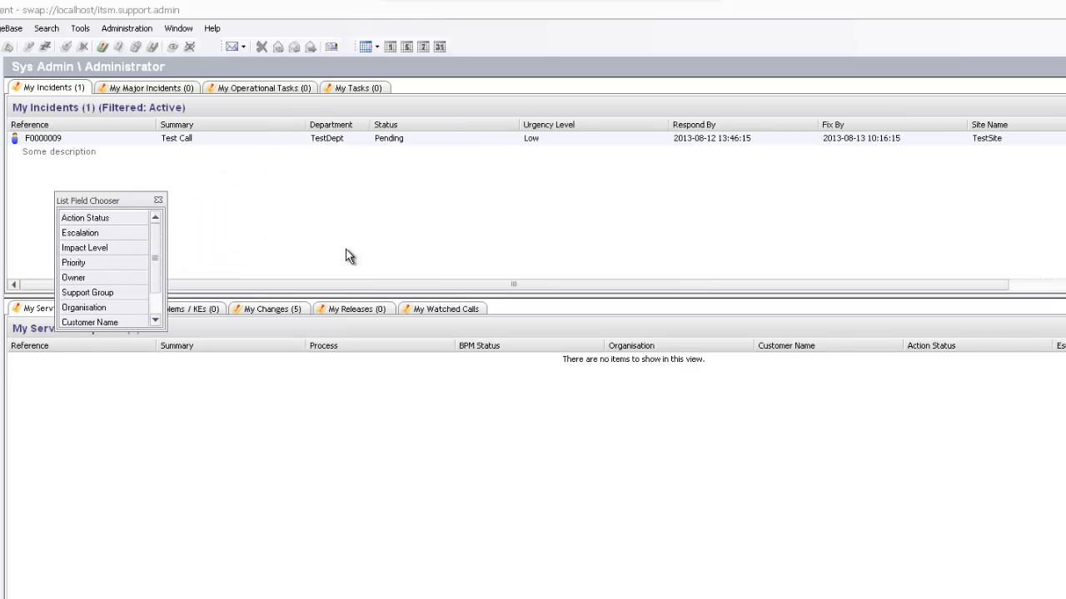
drag(155, 244, 148, 287)
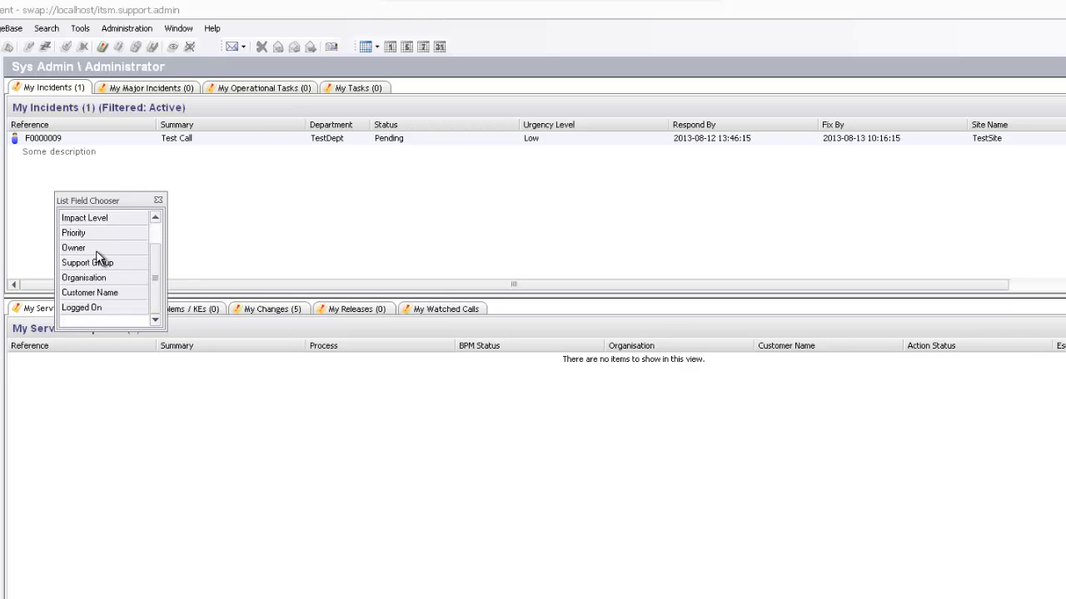
drag(75, 249, 383, 132)
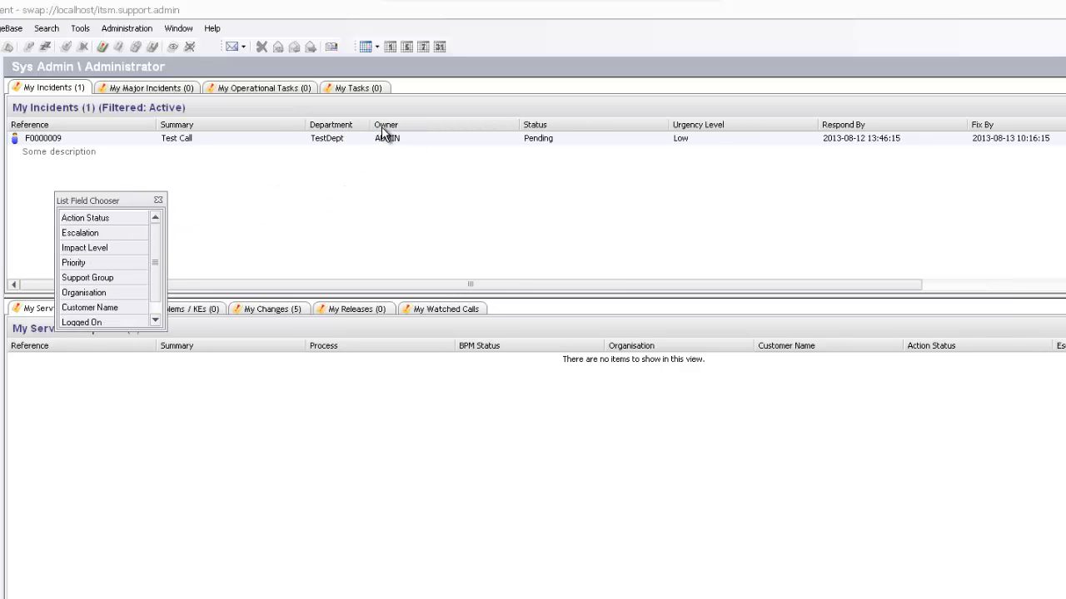
click(158, 202)
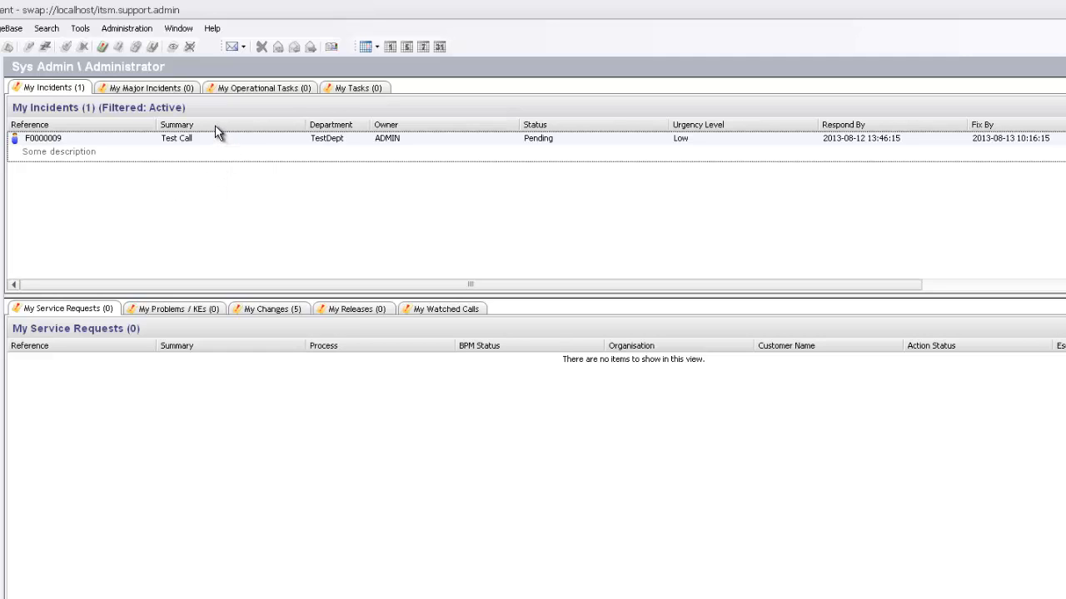
- Drag the Owner column out of the My Incidents header so Department precedes Status
drag(474, 127, 475, 174)
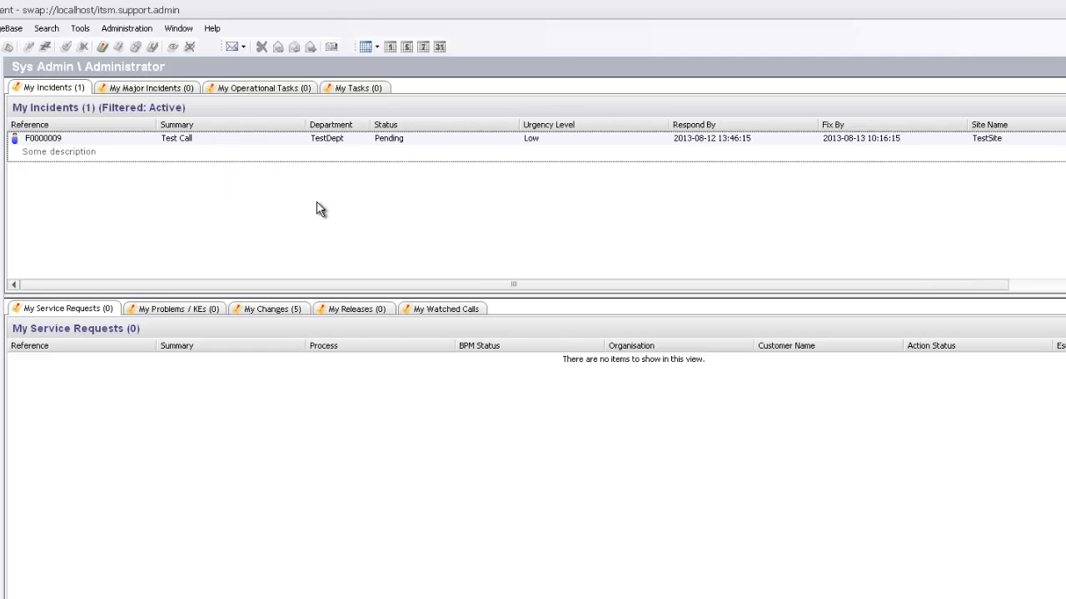